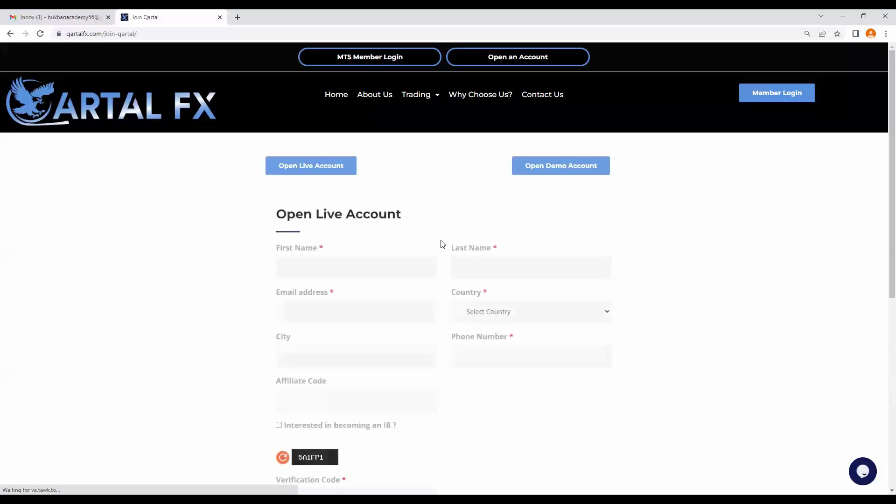
Step: Scroll down the Join Qartal page to show the blank Open Live Account form and its Submit button
{"action": "scroll", "coordinate": [388, 256], "scroll_direction": "down", "scroll_amount": 2}
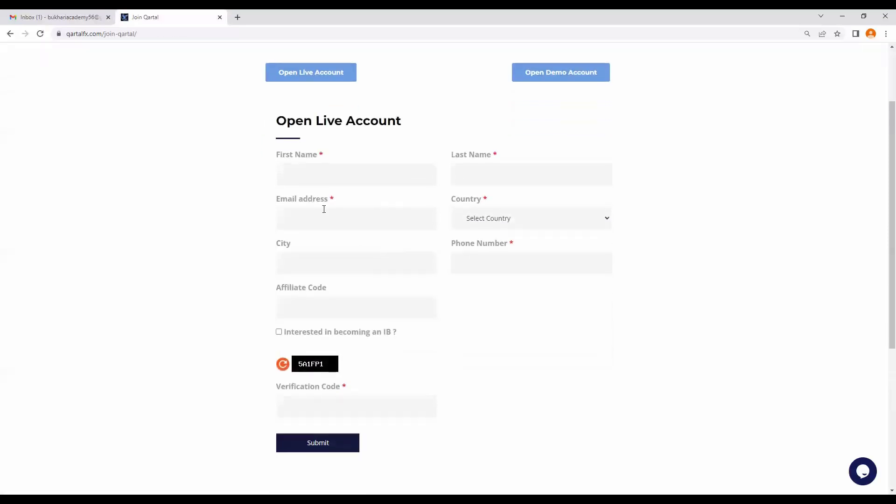
Step: Enter the applicant's first name, fill the last name from autofill, and paste the e-mail address
{"action": "left_click", "coordinate": [321, 170]}
{"action": "type", "text": "shujhat"}
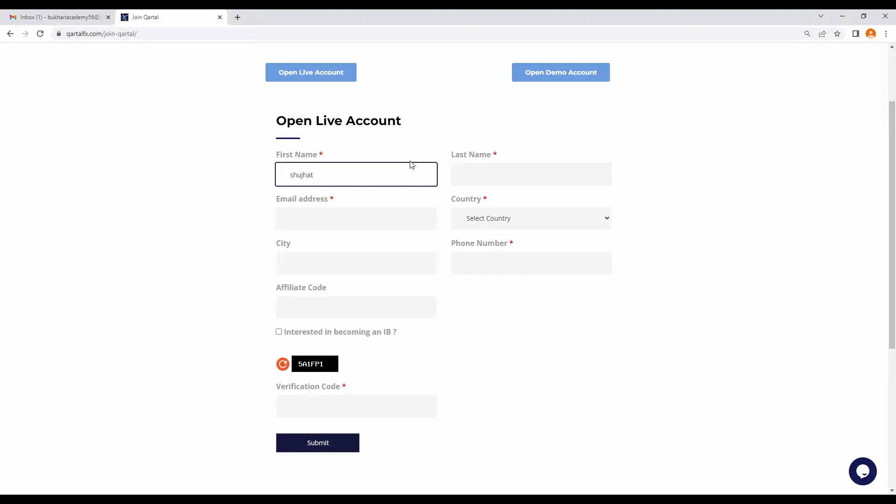
{"action": "left_click", "coordinate": [472, 183]}
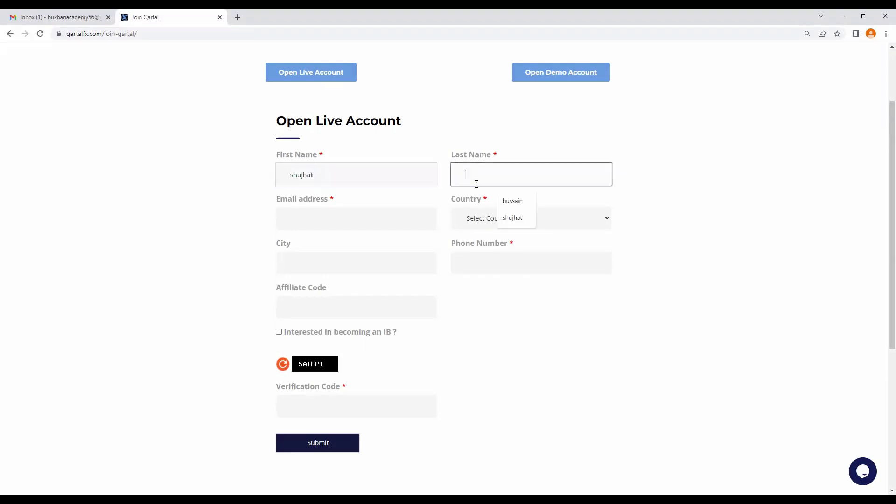
{"action": "left_click", "coordinate": [511, 202]}
{"action": "left_click", "coordinate": [337, 226]}
{"action": "right_click", "coordinate": [336, 227]}
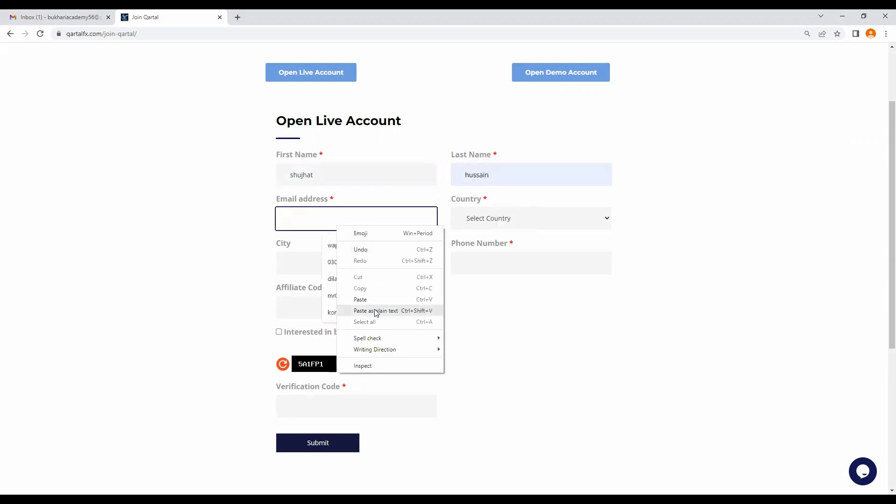
{"action": "left_click", "coordinate": [368, 299]}
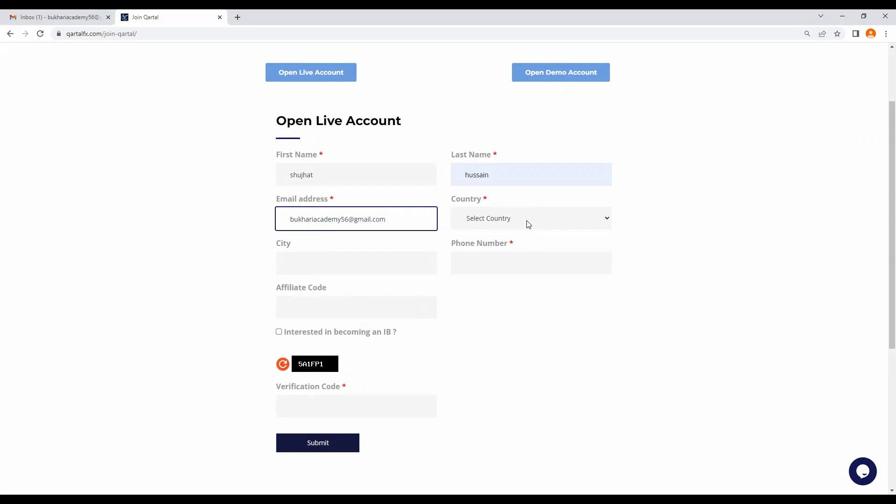
Step: Set the Country dropdown to Pakistan
{"action": "key", "text": "Tab"}
{"action": "key", "text": "p"}
{"action": "key", "text": "alt+Down"}
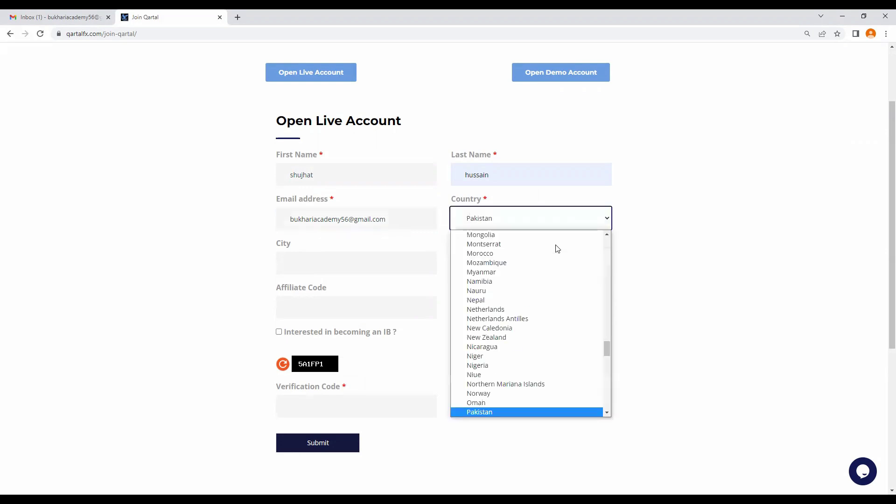
{"action": "left_click", "coordinate": [495, 415]}
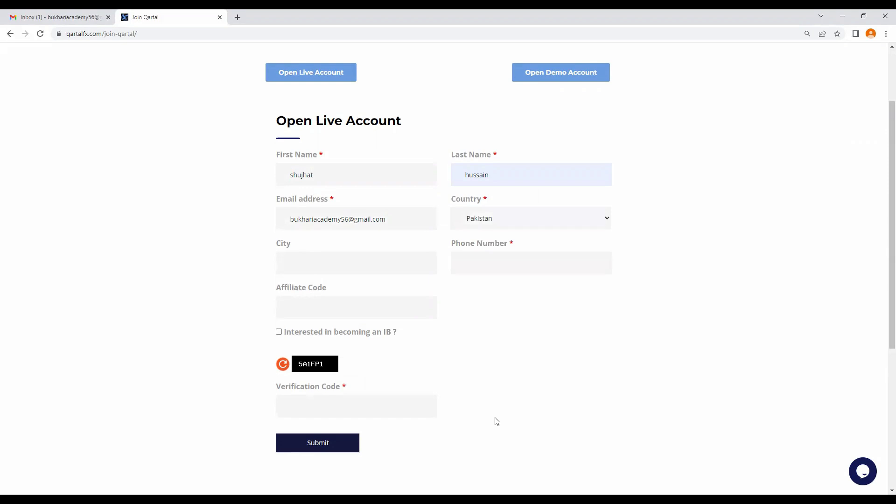
Step: Type the applicant's city and fill the phone number from the saved autofill suggestion
{"action": "left_click", "coordinate": [322, 269]}
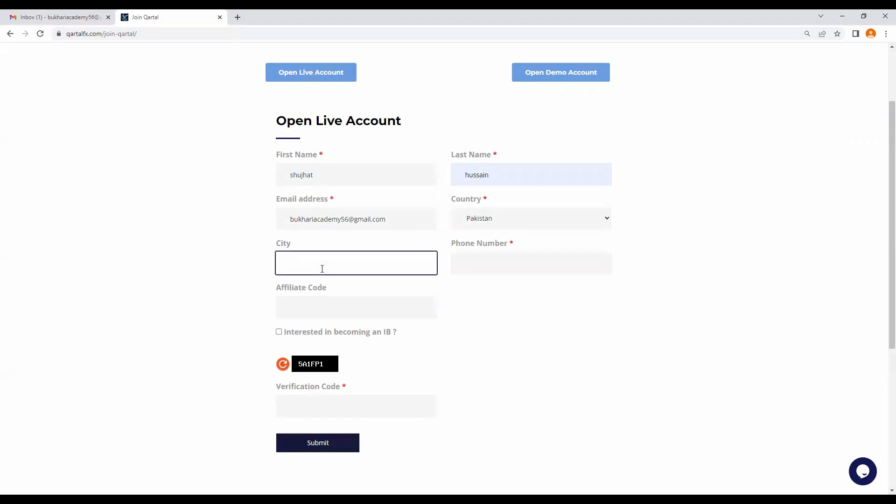
{"action": "type", "text": "multan"}
{"action": "left_click", "coordinate": [485, 257]}
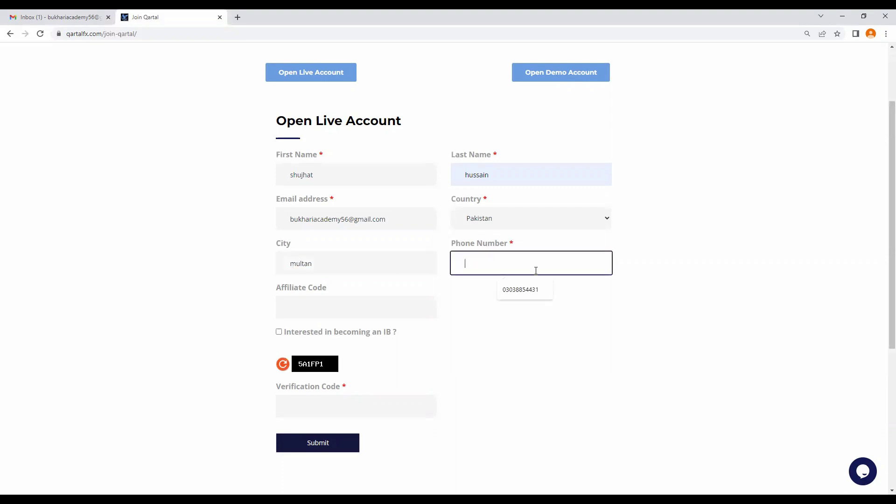
{"action": "left_click", "coordinate": [532, 290]}
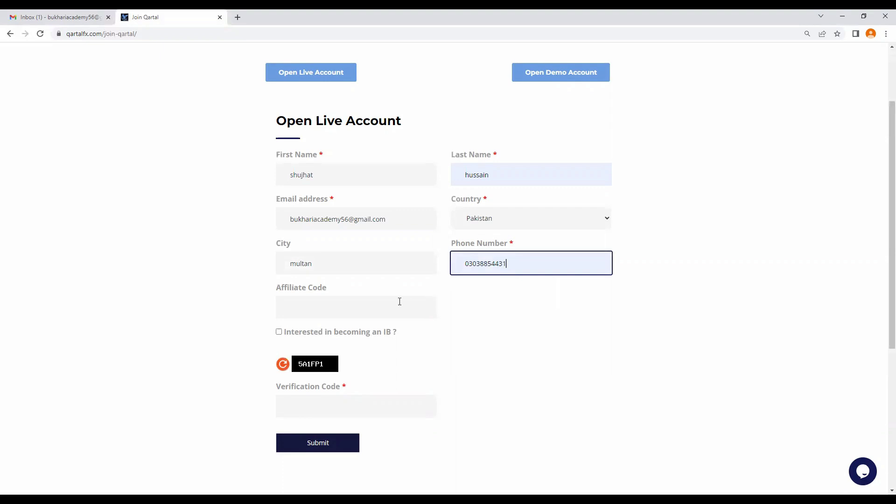
Step: Move through the Affiliate Code and Verification Code fields, leaving the verification code empty
{"action": "left_click", "coordinate": [342, 314]}
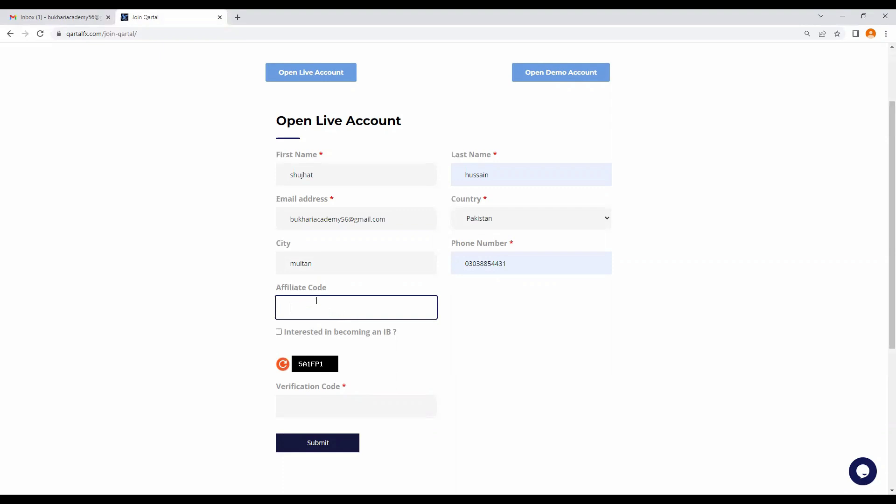
{"action": "left_click", "coordinate": [340, 404]}
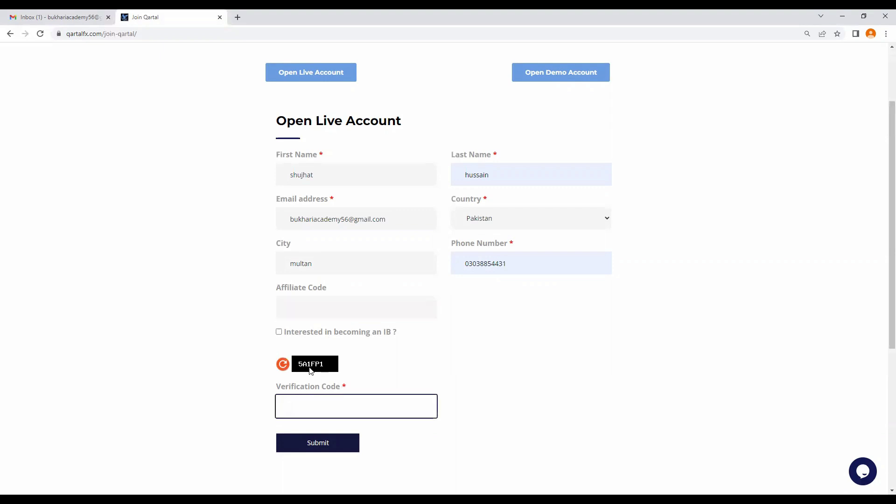
{"action": "left_click", "coordinate": [305, 366]}
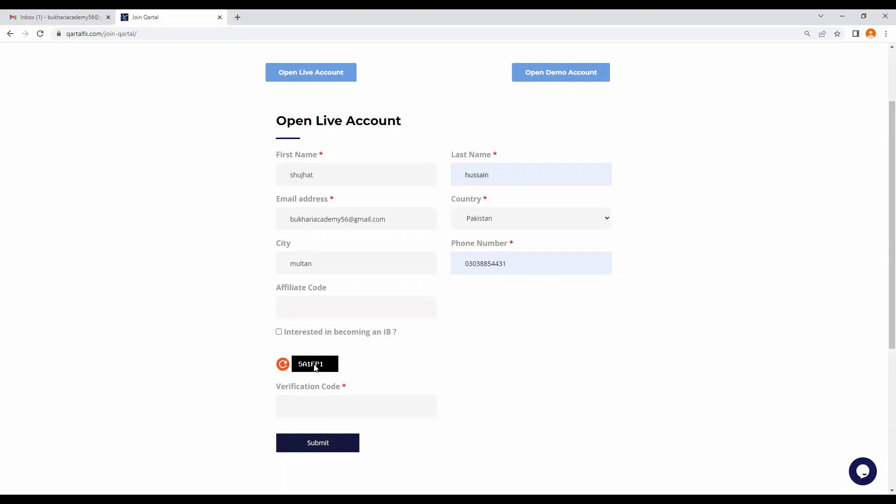
{"action": "left_click", "coordinate": [324, 404]}
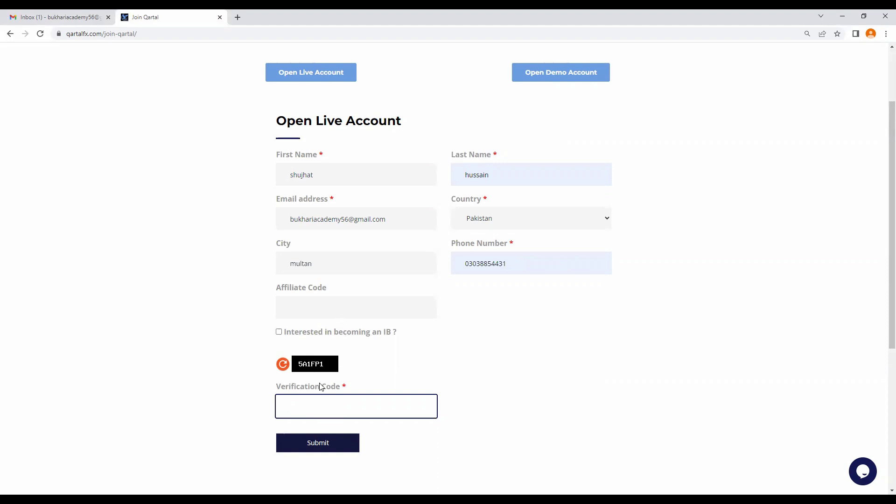
{"action": "key", "text": "Tab"}
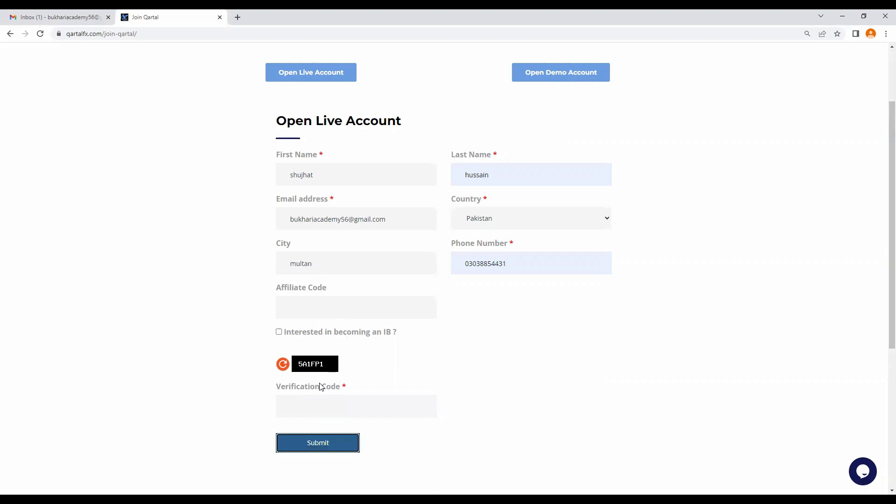
Step: Enter the captcha code, submit the live account application, and check the Gmail inbox
{"action": "left_click", "coordinate": [310, 406]}
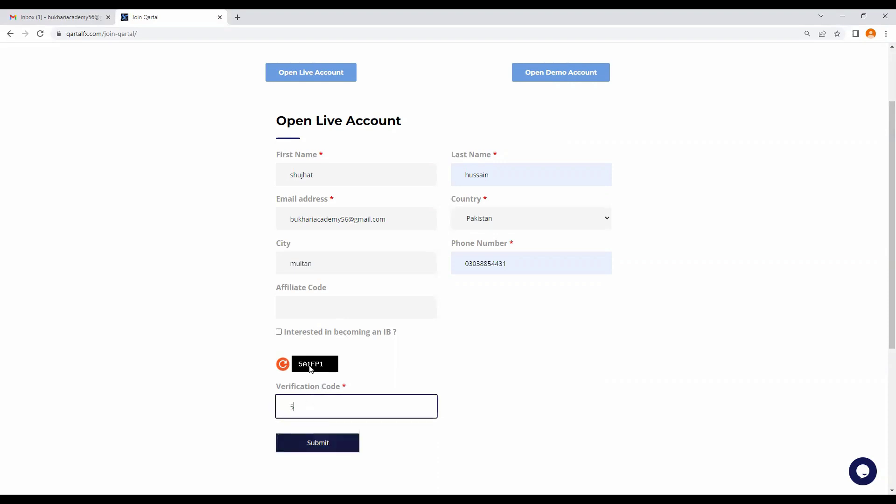
{"action": "type", "text": "5a"}
{"action": "key", "text": "BackSpace"}
{"action": "left_click", "coordinate": [322, 443]}
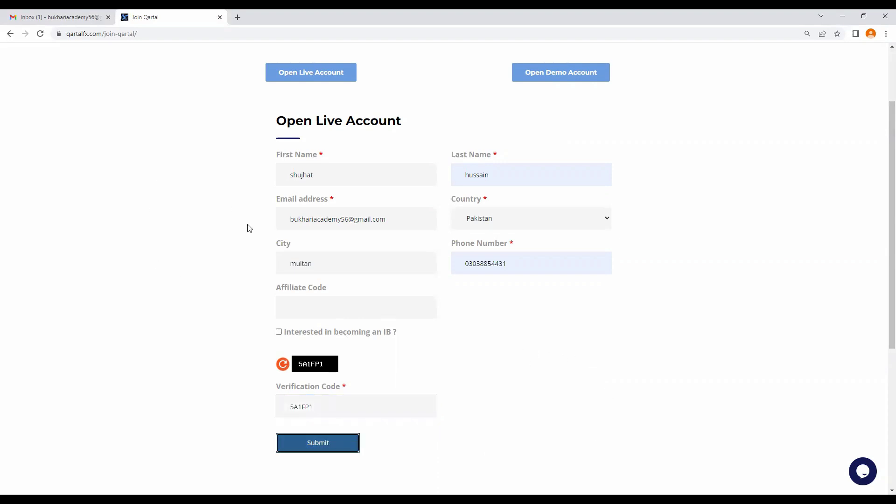
{"action": "left_click", "coordinate": [78, 18]}
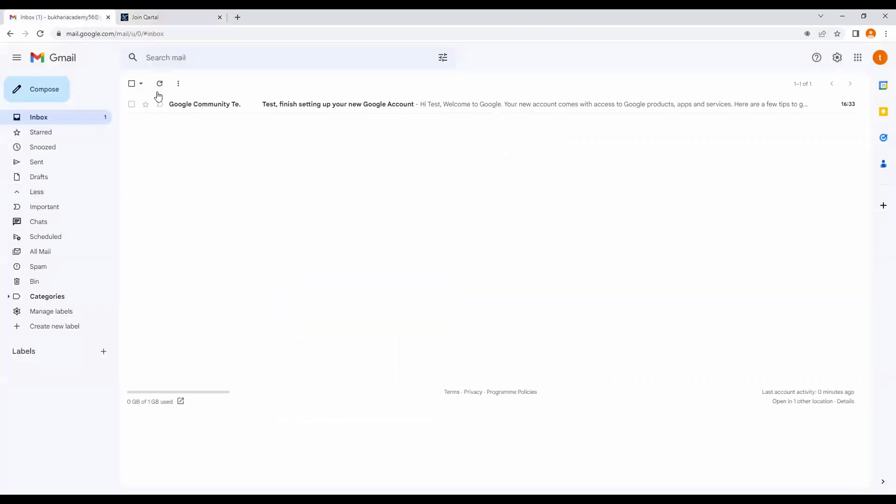
{"action": "left_click", "coordinate": [68, 266]}
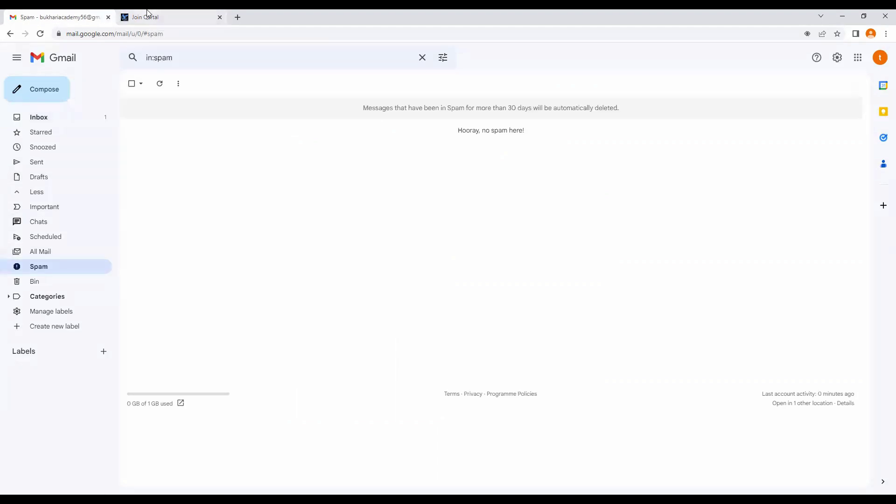
{"action": "left_click", "coordinate": [146, 17]}
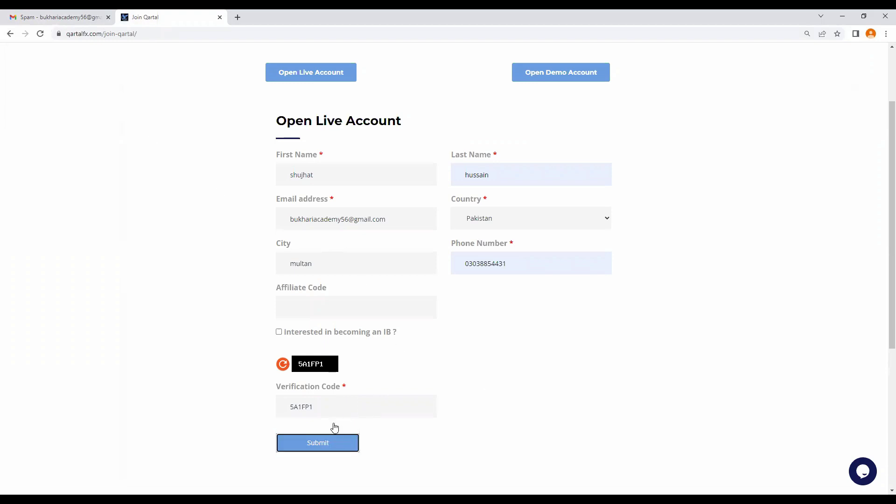
{"action": "left_click", "coordinate": [35, 18]}
{"action": "left_click", "coordinate": [40, 120]}
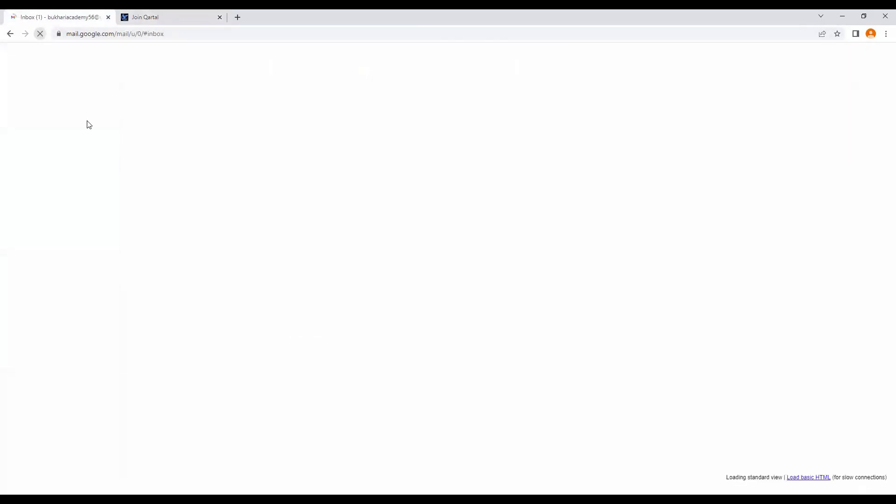
{"action": "left_click", "coordinate": [190, 13]}
{"action": "left_click", "coordinate": [340, 443]}
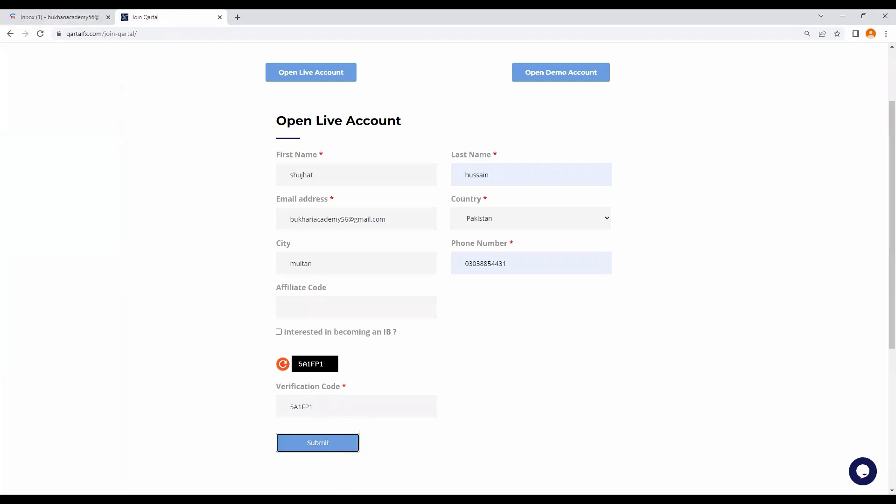
Step: Enter the newly shown captcha code, resubmit the form, and switch back to Gmail
{"action": "left_click", "coordinate": [311, 405]}
{"action": "type", "text": "O"}
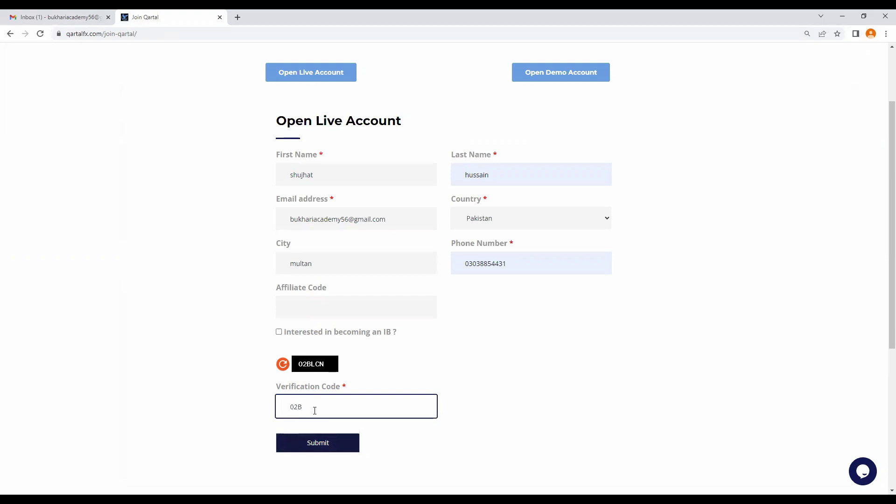
{"action": "type", "text": "2BLCN"}
{"action": "left_click", "coordinate": [328, 443]}
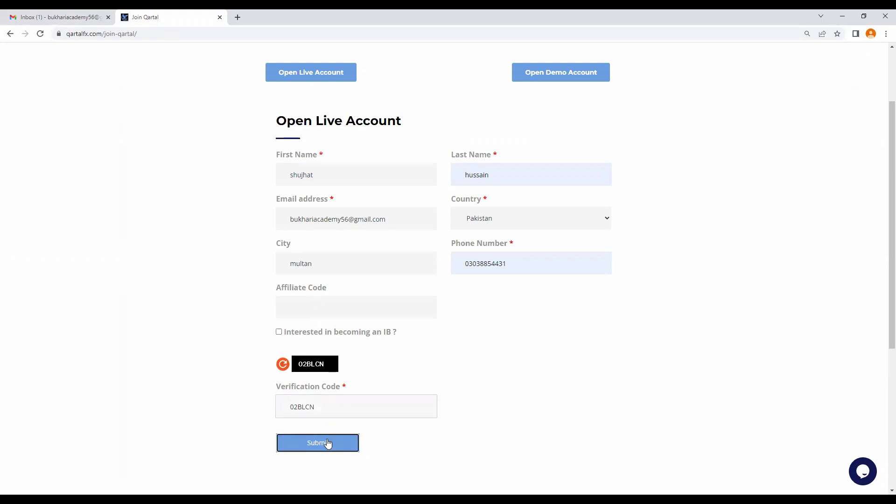
{"action": "left_click", "coordinate": [58, 17]}
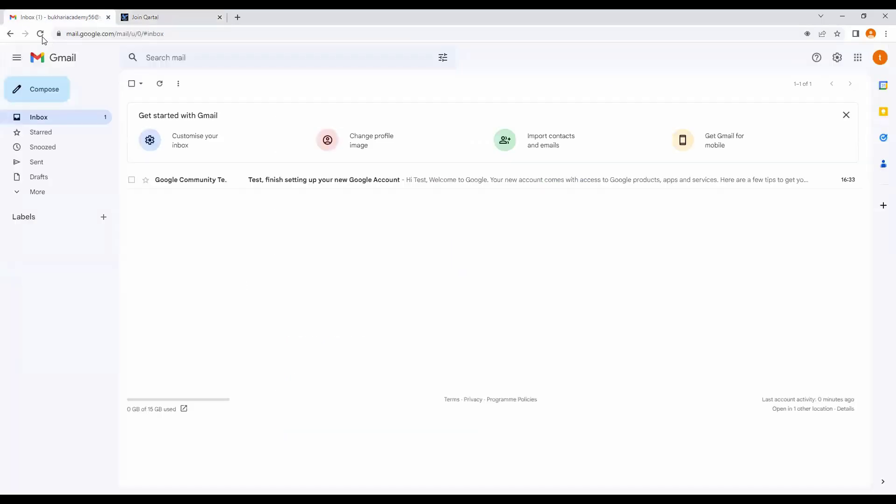
Step: Reload Gmail, find the Spam folder empty, and return to the Join Qartal form
{"action": "left_click", "coordinate": [41, 34]}
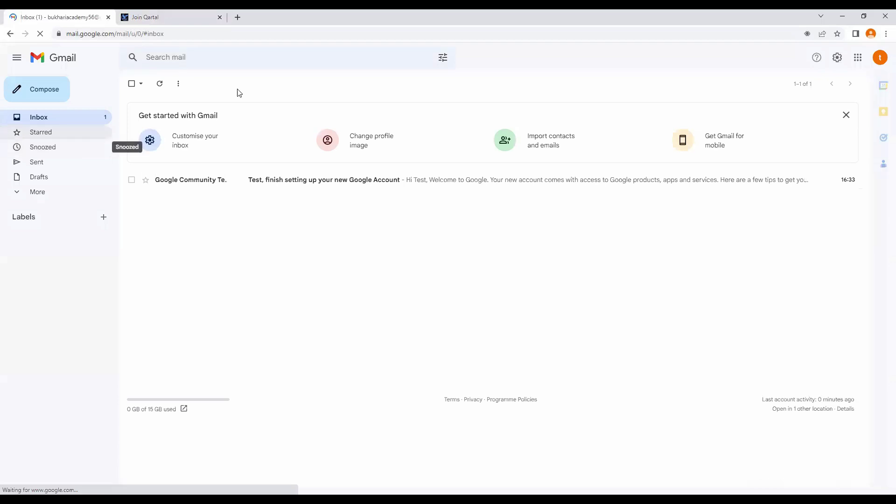
{"action": "left_click", "coordinate": [48, 191]}
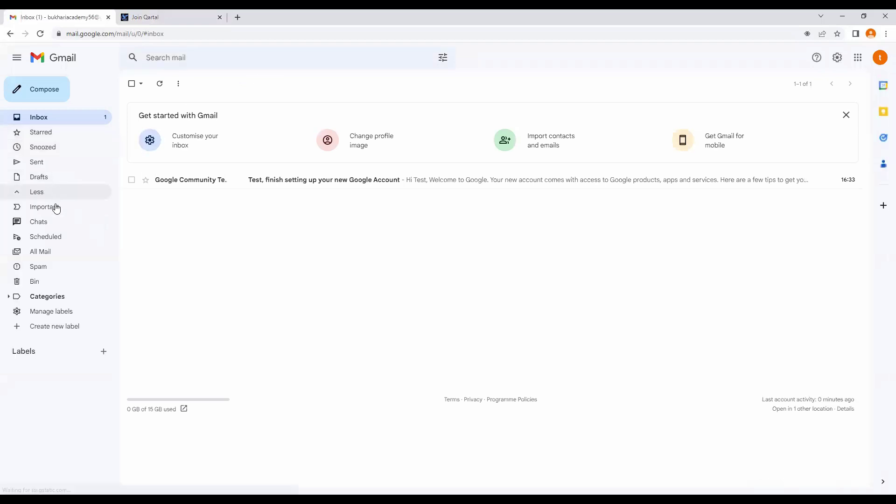
{"action": "left_click", "coordinate": [58, 263]}
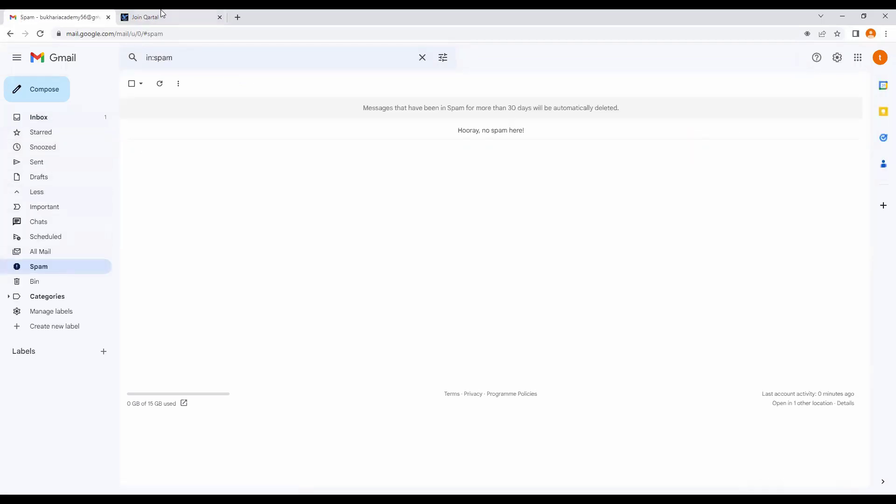
{"action": "left_click", "coordinate": [159, 13]}
{"action": "scroll", "coordinate": [244, 169], "scroll_direction": "up", "scroll_amount": 2}
{"action": "scroll", "coordinate": [286, 202], "scroll_direction": "down", "scroll_amount": 4}
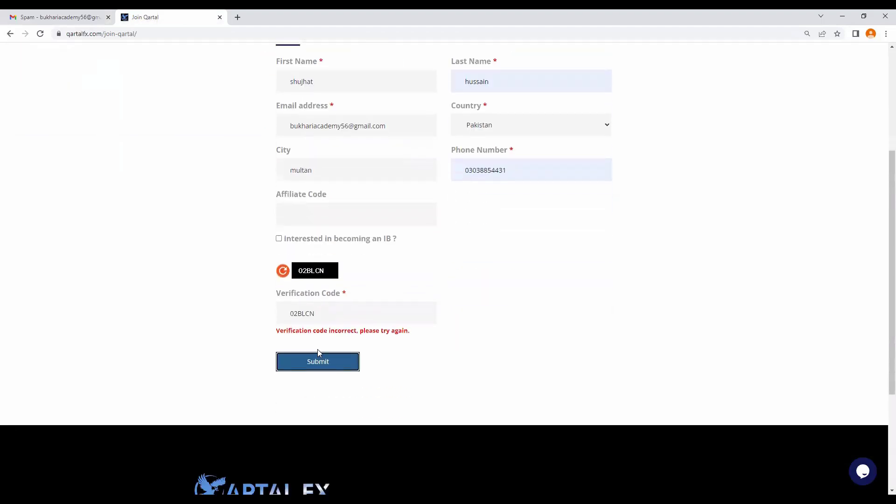
Step: Clear the rejected code, refresh the captcha, enter the new code, resubmit, and return to Gmail
{"action": "double_click", "coordinate": [301, 311]}
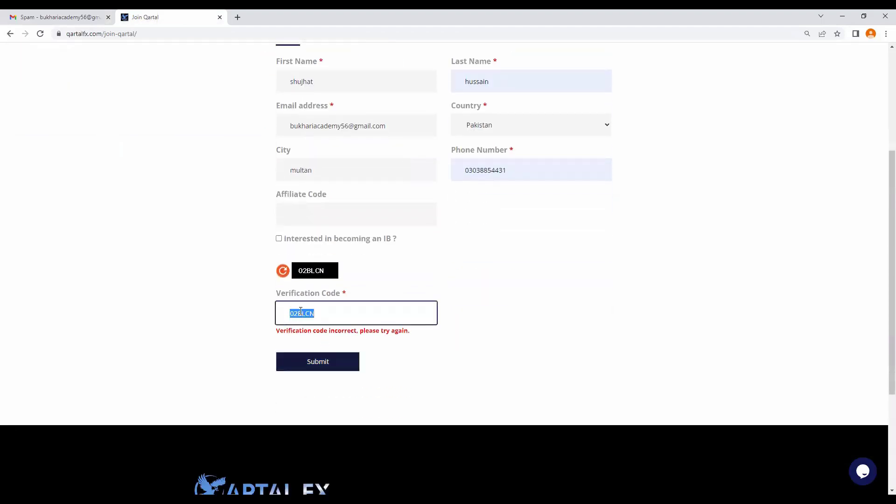
{"action": "key", "text": "BackSpace"}
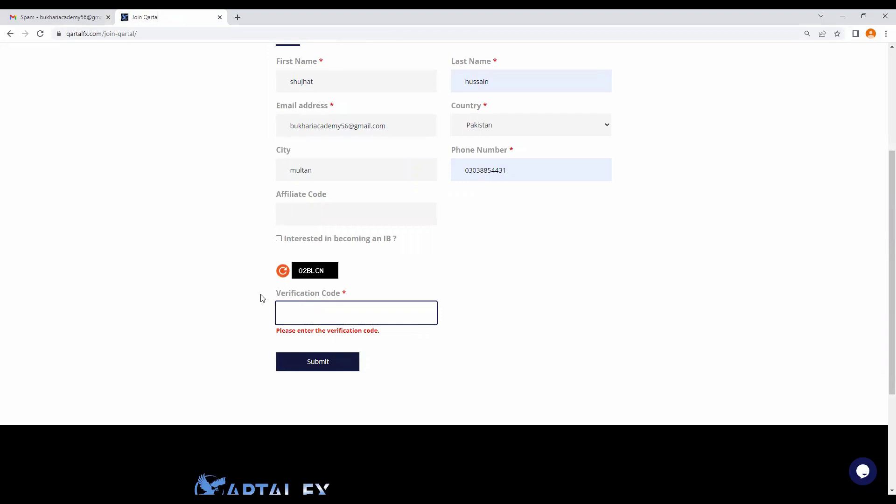
{"action": "left_click", "coordinate": [282, 271]}
{"action": "left_click", "coordinate": [311, 311]}
{"action": "type", "text": "GLL"}
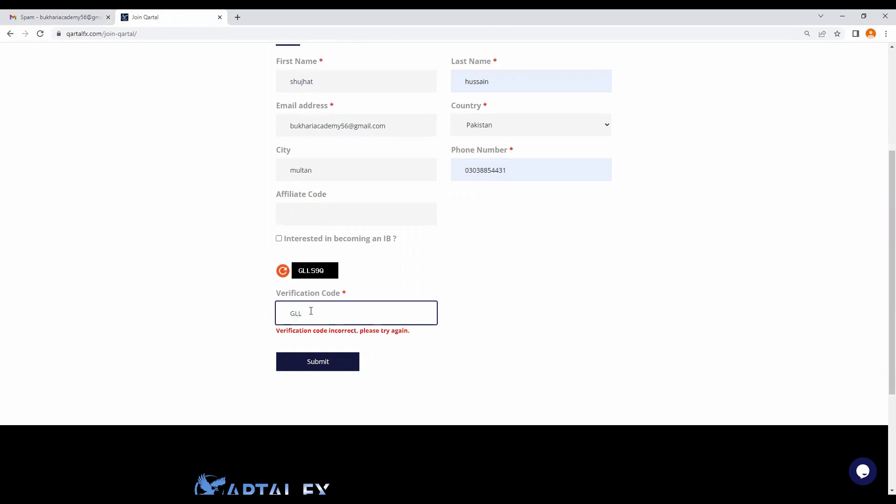
{"action": "type", "text": "S9Q"}
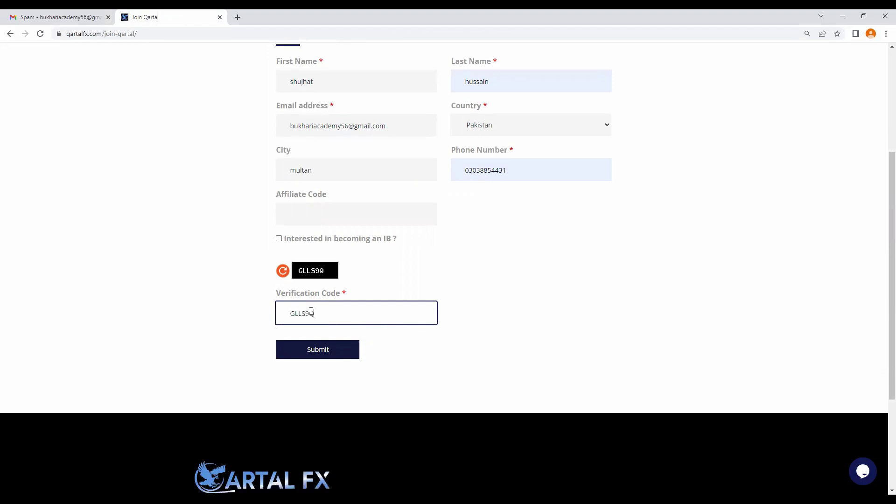
{"action": "left_click", "coordinate": [328, 350]}
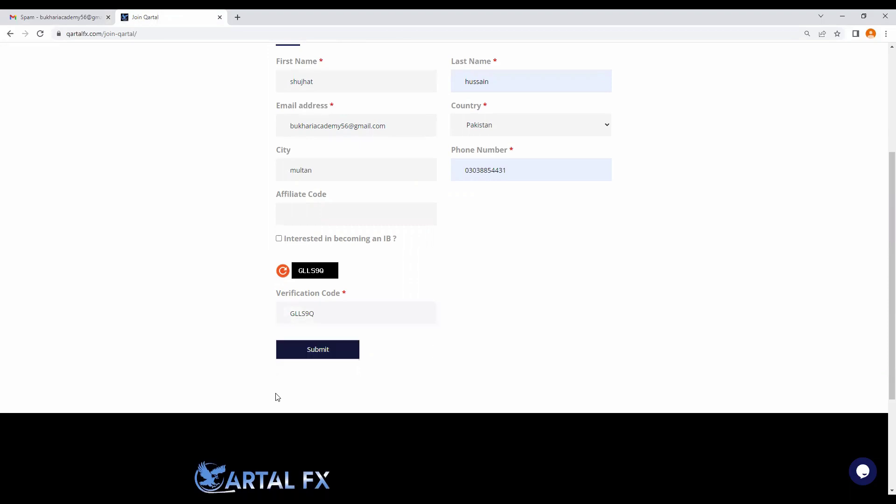
{"action": "scroll", "coordinate": [252, 284], "scroll_direction": "up", "scroll_amount": 3}
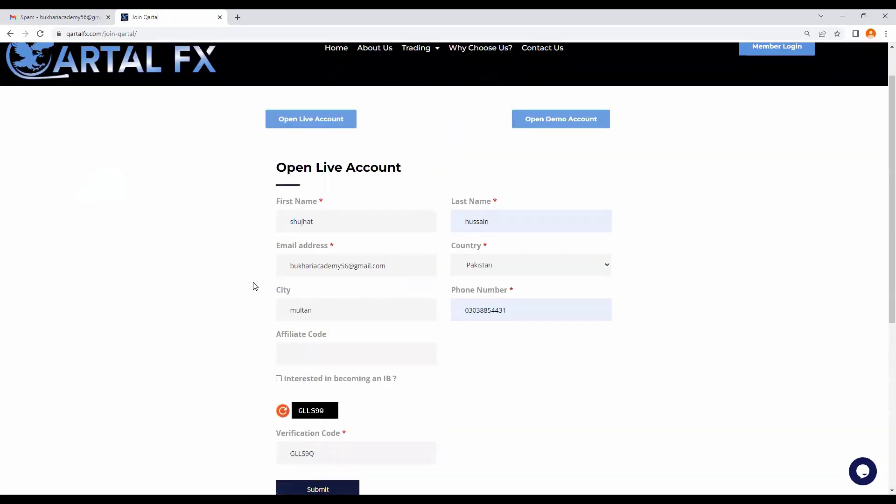
{"action": "scroll", "coordinate": [248, 267], "scroll_direction": "down", "scroll_amount": 1}
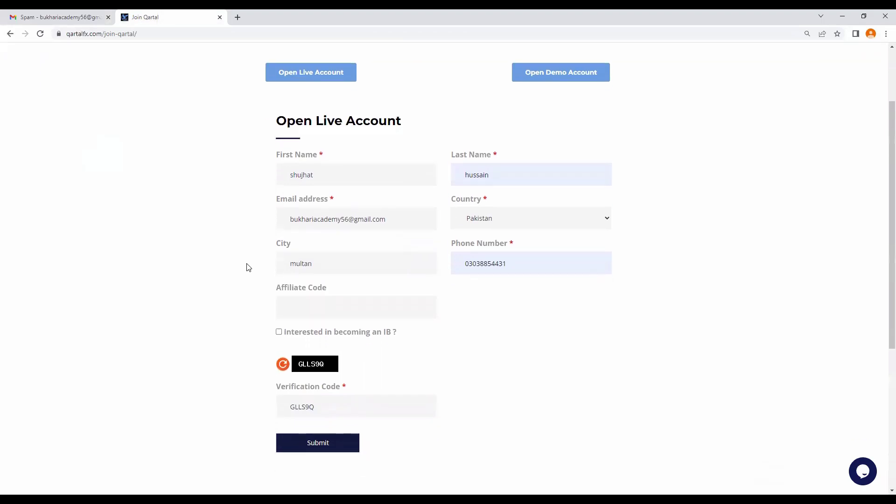
{"action": "left_click", "coordinate": [36, 16]}
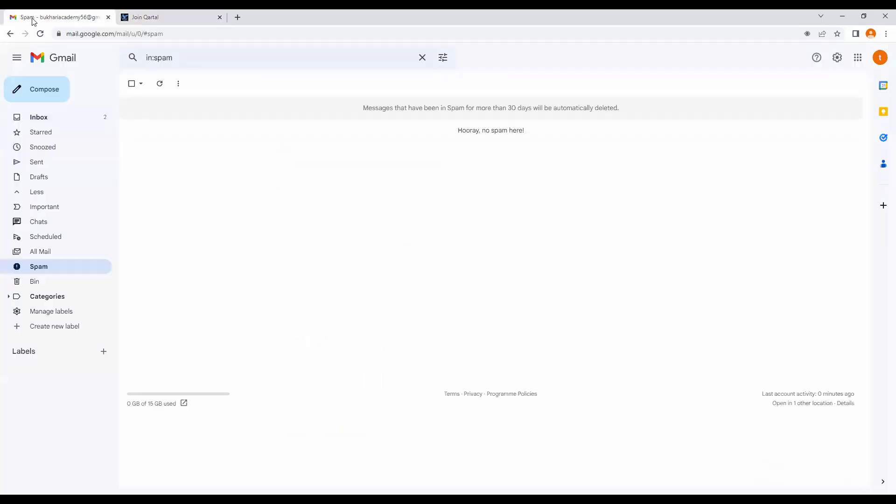
Step: Open the Customer Portal Login Details email from QARTAL FX SUPPORT, then open Member Login on the Qartal page
{"action": "left_click", "coordinate": [38, 117]}
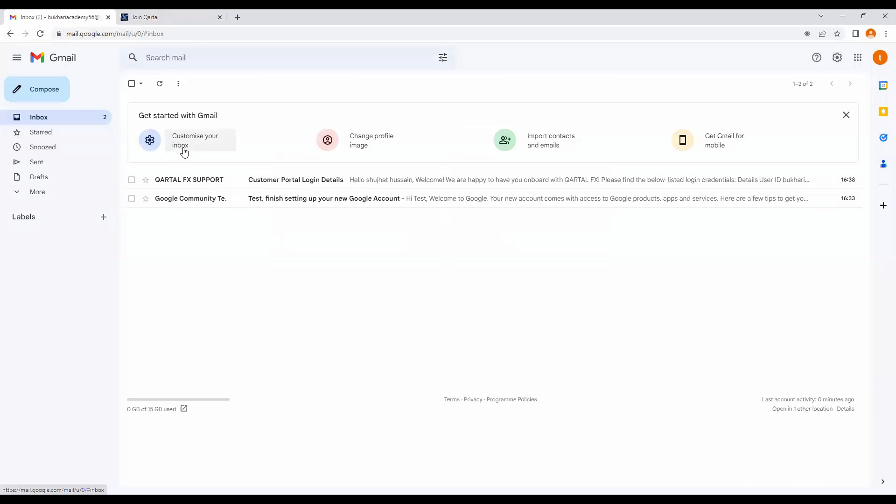
{"action": "left_click", "coordinate": [222, 187]}
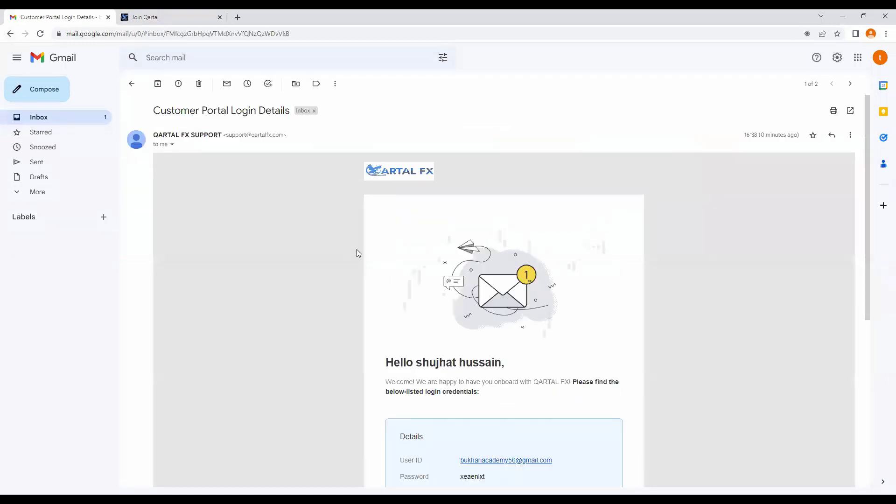
{"action": "scroll", "coordinate": [358, 246], "scroll_direction": "down", "scroll_amount": 3}
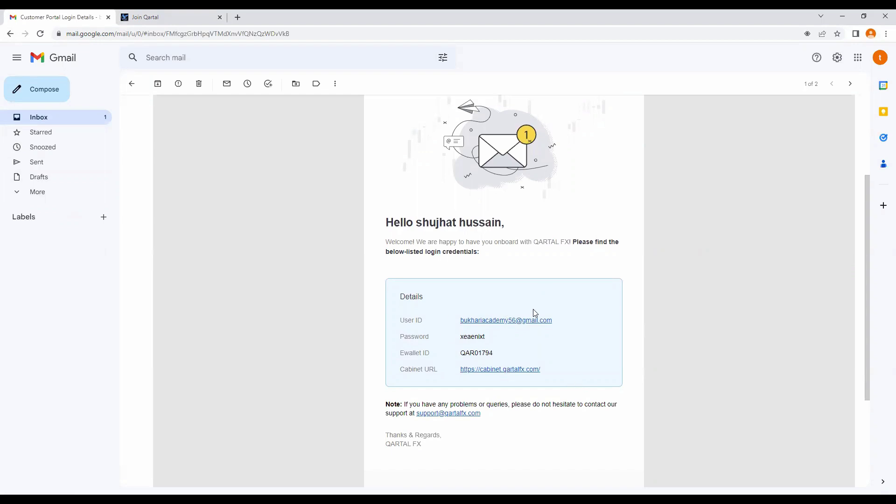
{"action": "left_click", "coordinate": [178, 18]}
{"action": "scroll", "coordinate": [274, 114], "scroll_direction": "up", "scroll_amount": 3}
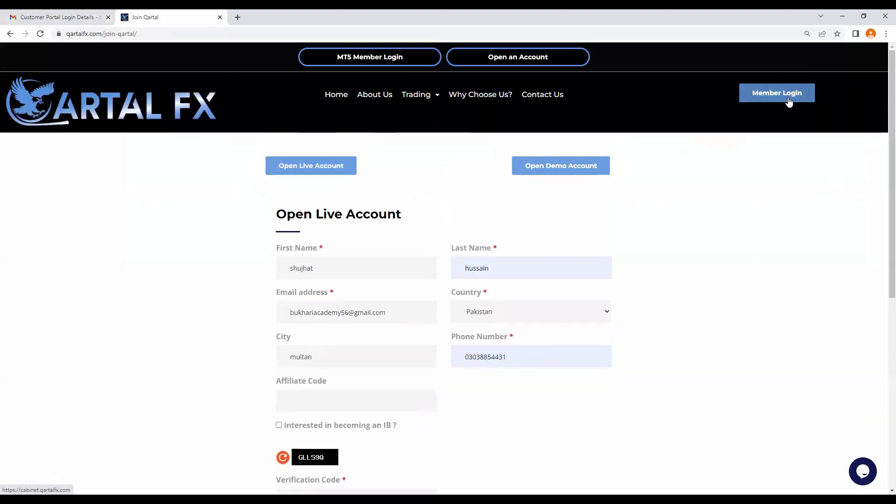
{"action": "left_click", "coordinate": [789, 103]}
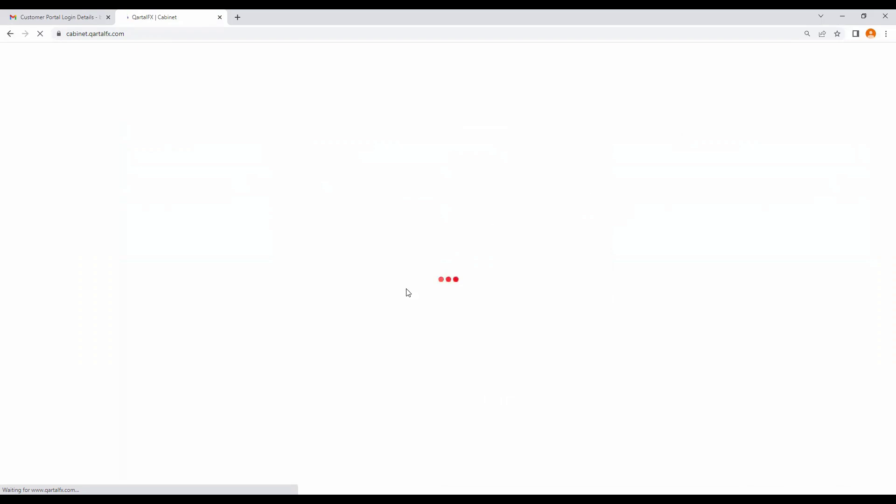
Step: Check the loading Cabinet tab and return to the login-details email
{"action": "left_click", "coordinate": [41, 20]}
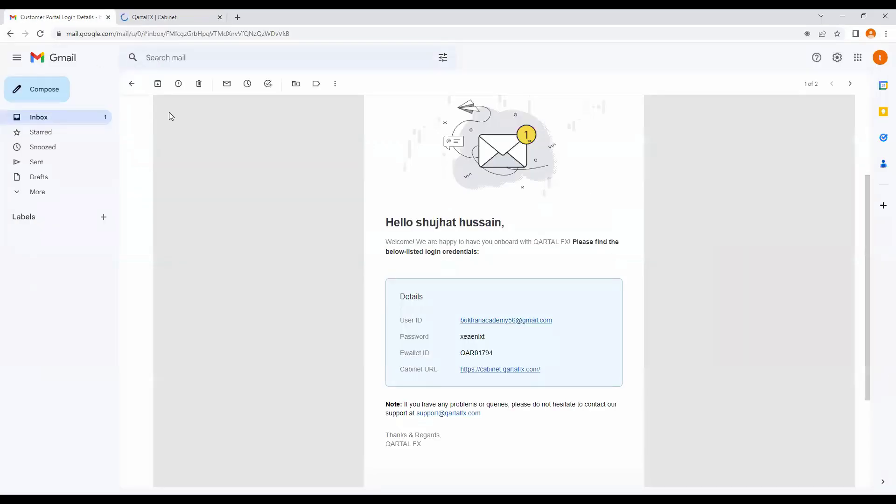
{"action": "left_click", "coordinate": [173, 12]}
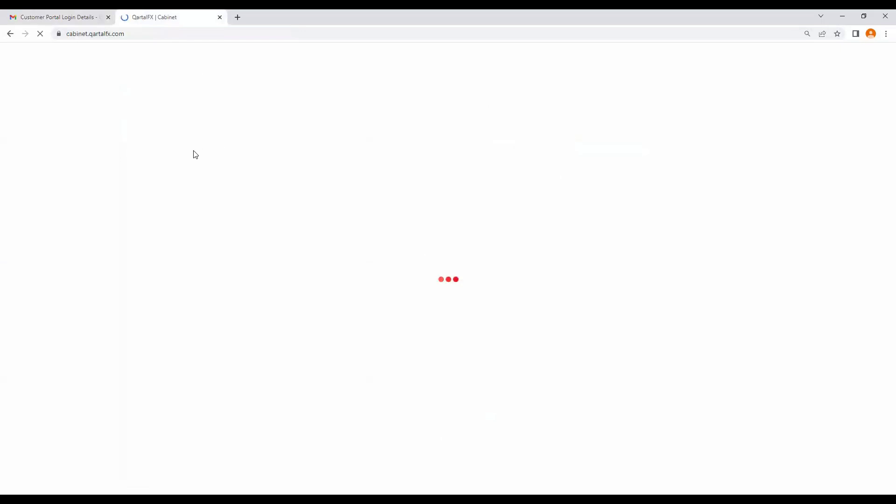
{"action": "left_click", "coordinate": [62, 18]}
Step: Copy the emailed account password and bring up the Cabinet login page
{"action": "double_click", "coordinate": [488, 352]}
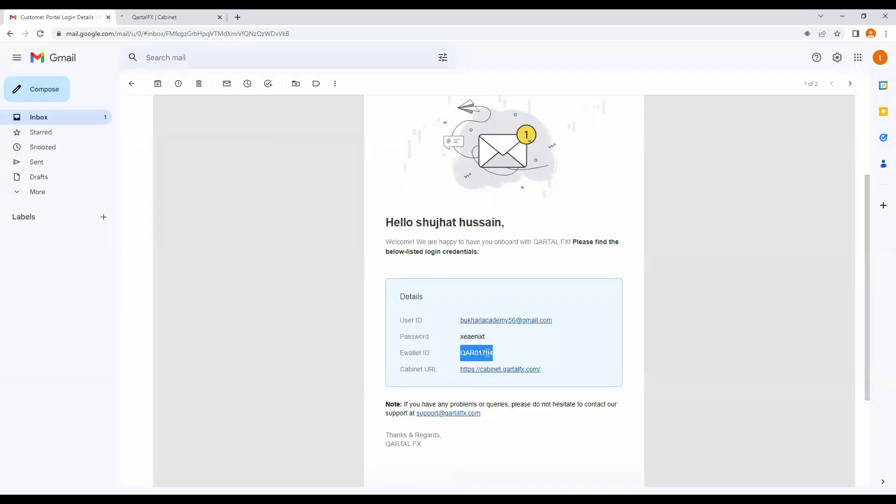
{"action": "right_click", "coordinate": [488, 353]}
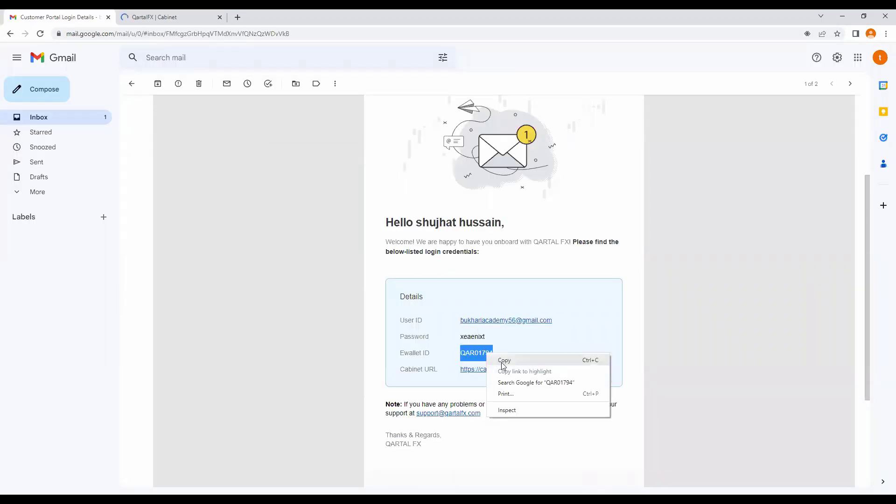
{"action": "double_click", "coordinate": [464, 337]}
{"action": "left_click", "coordinate": [464, 336]}
{"action": "right_click", "coordinate": [464, 338]}
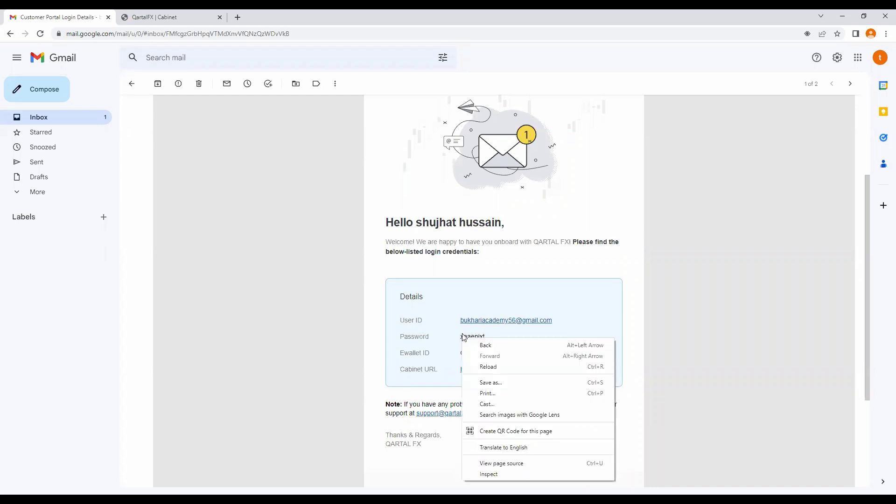
{"action": "double_click", "coordinate": [464, 336]}
{"action": "right_click", "coordinate": [465, 336]}
{"action": "left_click", "coordinate": [480, 351]}
{"action": "left_click", "coordinate": [150, 16]}
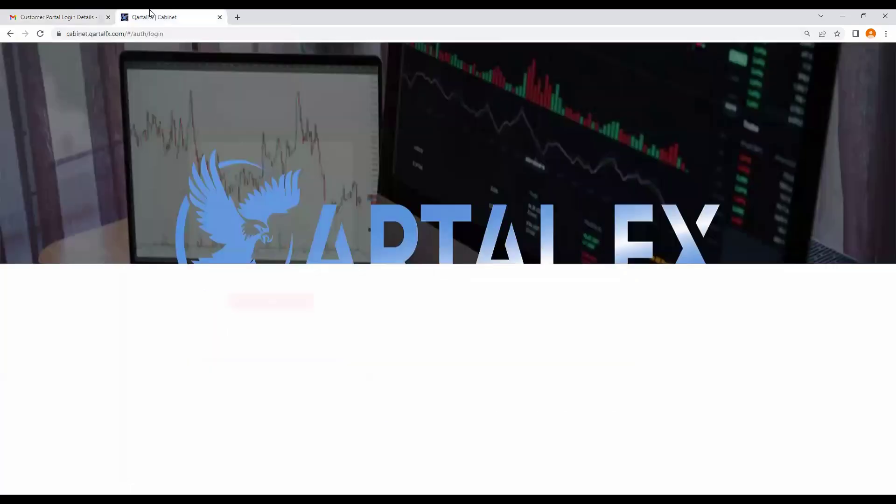
Step: Paste the password into the Cabinet login form and copy the user ID e-mail from Gmail
{"action": "right_click", "coordinate": [250, 285]}
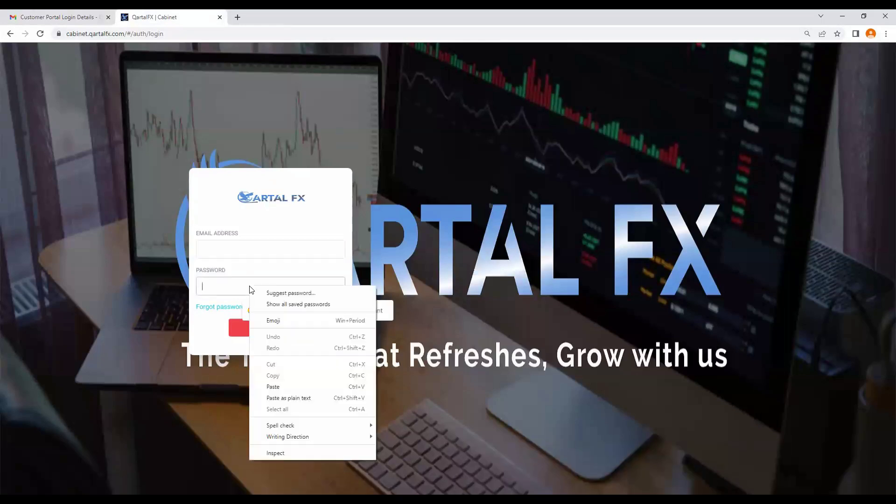
{"action": "left_click", "coordinate": [290, 389]}
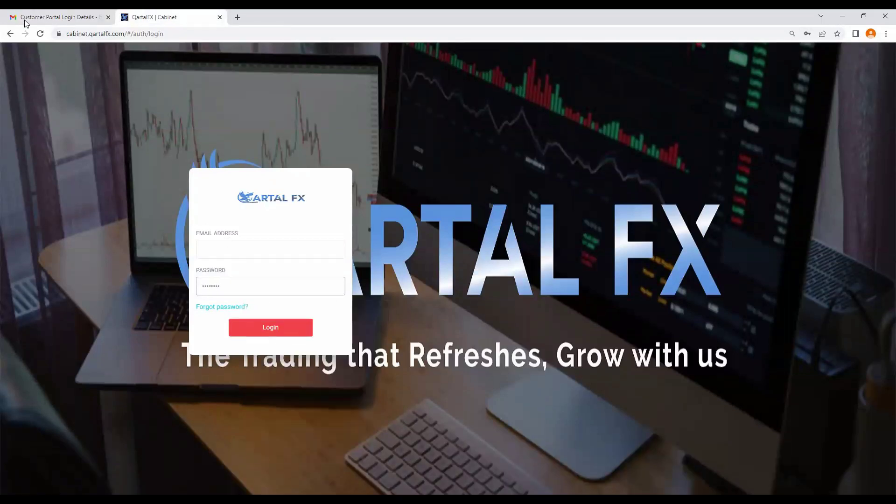
{"action": "left_click", "coordinate": [28, 17]}
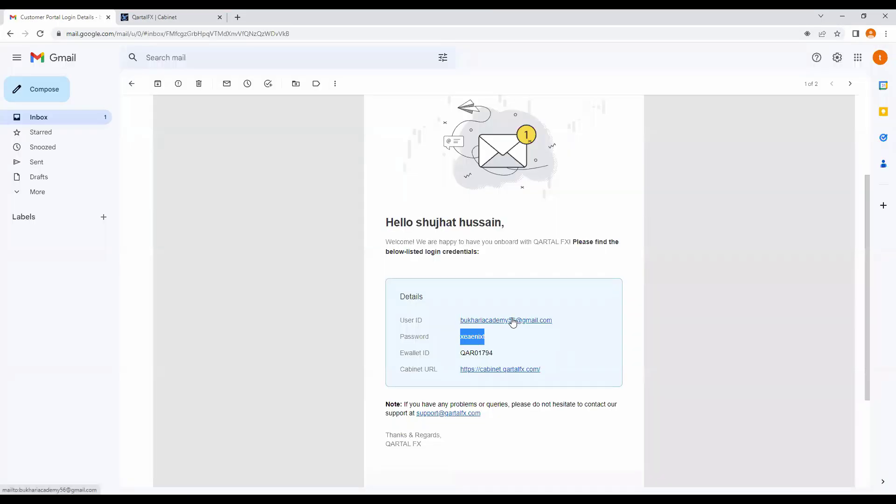
{"action": "left_click_drag", "start_coordinate": [559, 321], "coordinate": [460, 320]}
{"action": "right_click", "coordinate": [464, 321]}
{"action": "left_click", "coordinate": [482, 395]}
Step: Paste the user ID e-mail into the Email field and log in to the Cabinet
{"action": "left_click", "coordinate": [154, 17]}
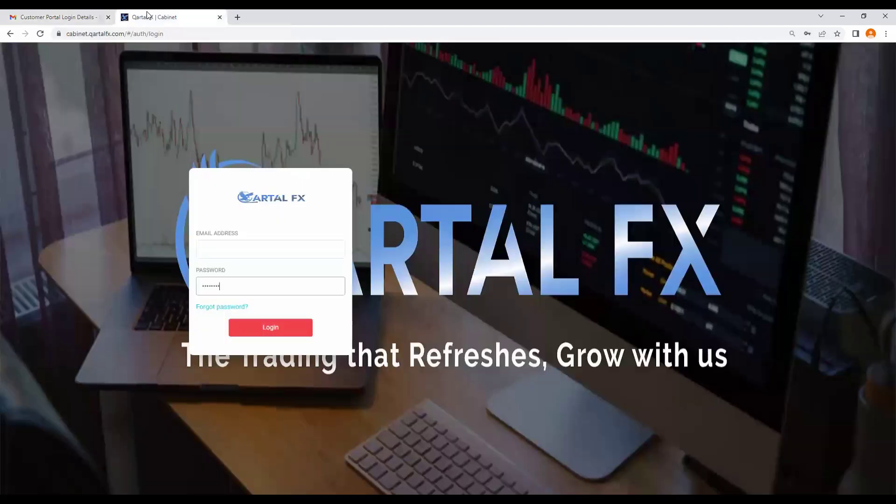
{"action": "right_click", "coordinate": [233, 245]}
{"action": "left_click", "coordinate": [259, 326]}
{"action": "left_click", "coordinate": [244, 334]}
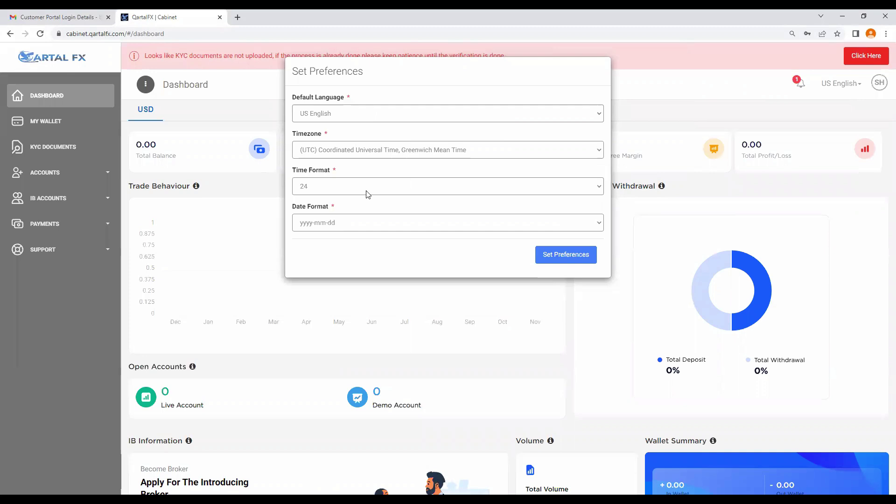
Step: Check the date format options and save the US English, UTC, 24-hour, yyyy-mm-dd preferences
{"action": "left_click", "coordinate": [561, 226]}
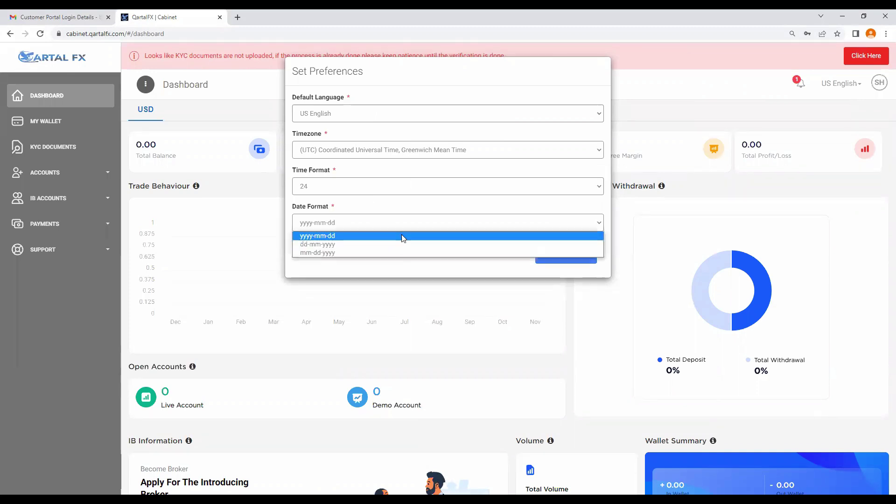
{"action": "left_click", "coordinate": [566, 260]}
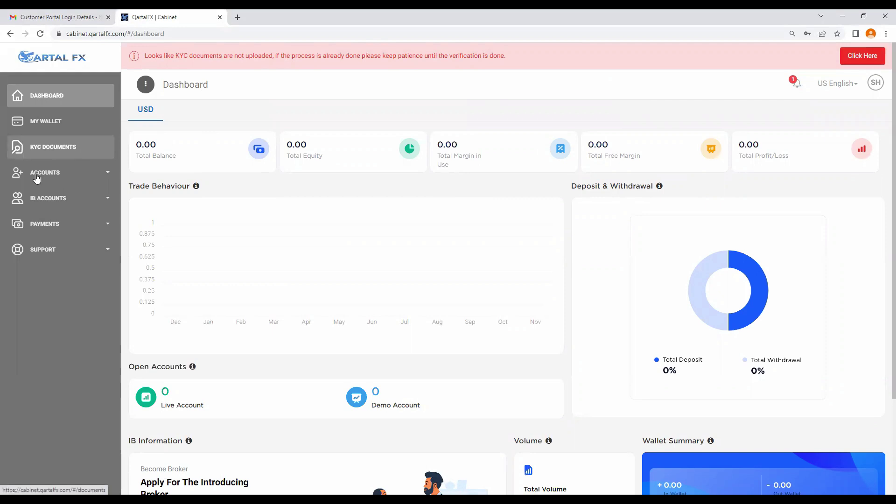
Step: Go to KYC Documents and bring up the document upload form
{"action": "left_click", "coordinate": [63, 153]}
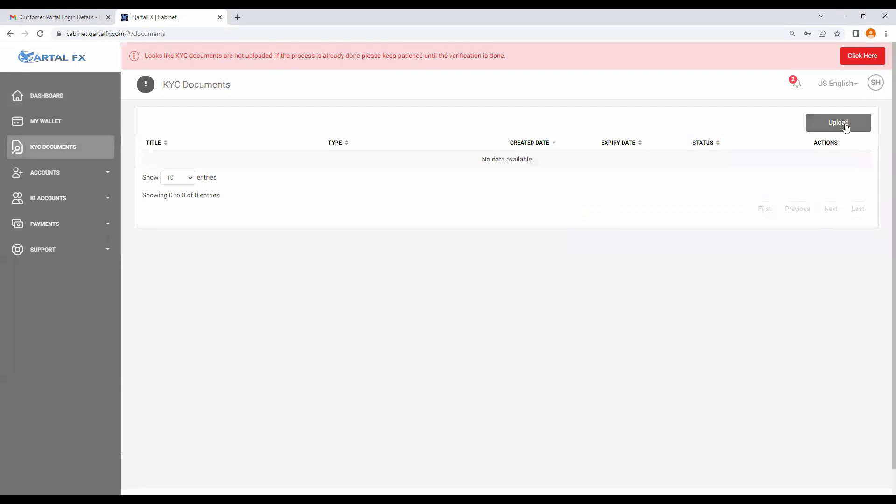
{"action": "left_click", "coordinate": [845, 128]}
{"action": "left_click", "coordinate": [599, 69]}
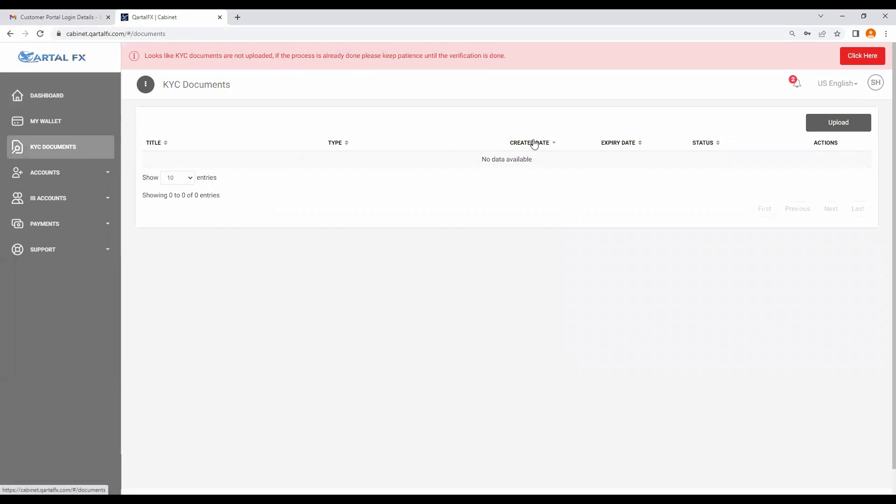
{"action": "left_click", "coordinate": [832, 129]}
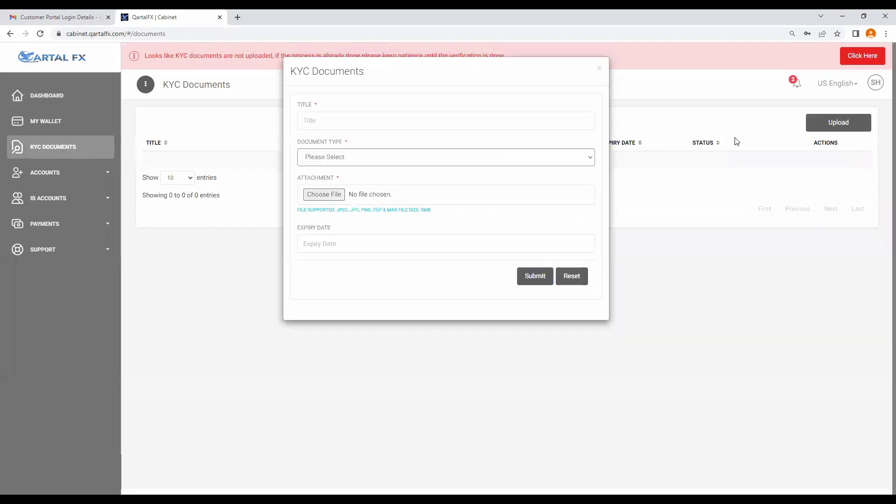
Step: Submit an ID Proof document titled 'ID CARD' with the ID card image attached
{"action": "left_click", "coordinate": [383, 120]}
{"action": "type", "text": "ID CARD"}
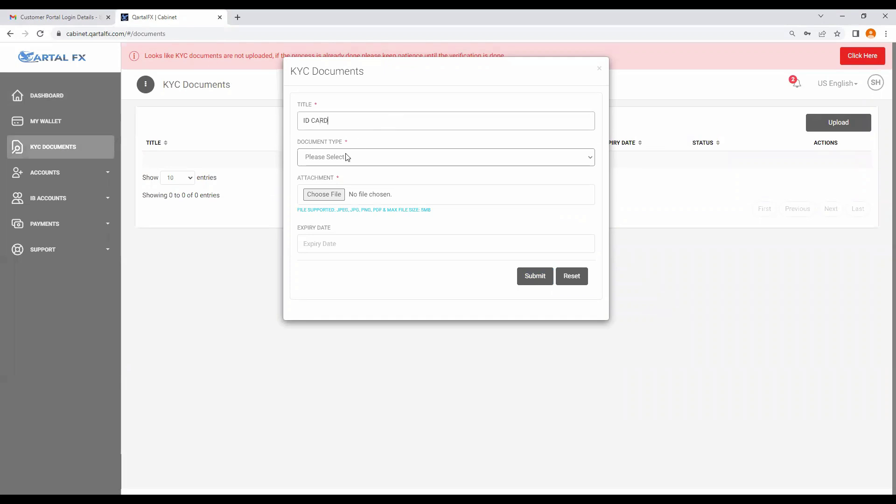
{"action": "left_click", "coordinate": [326, 164]}
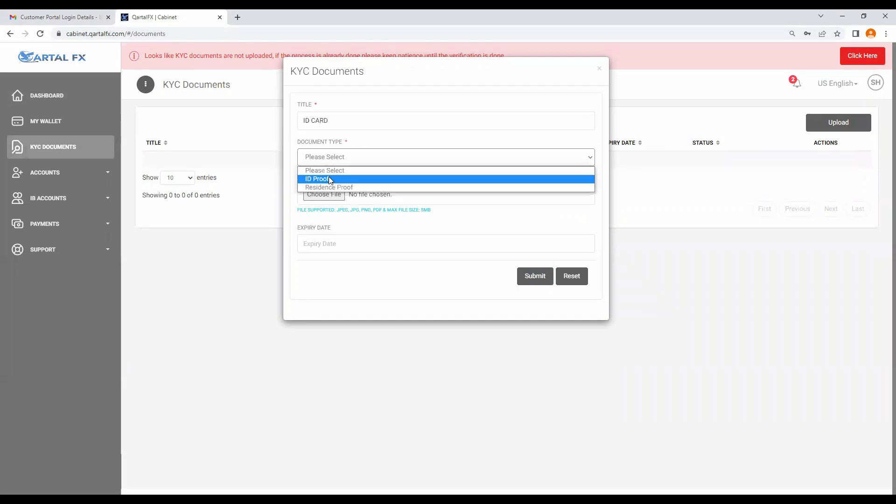
{"action": "left_click", "coordinate": [329, 180]}
{"action": "left_click", "coordinate": [322, 192]}
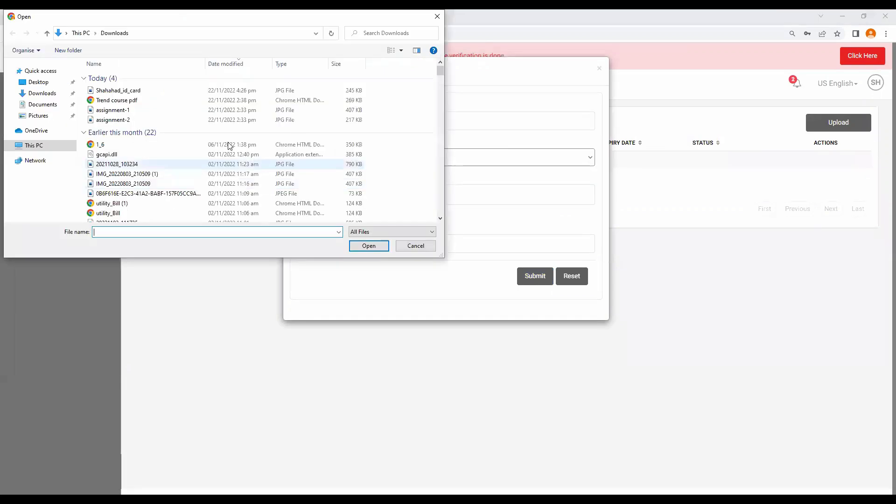
{"action": "left_click", "coordinate": [149, 94]}
{"action": "left_click", "coordinate": [368, 245]}
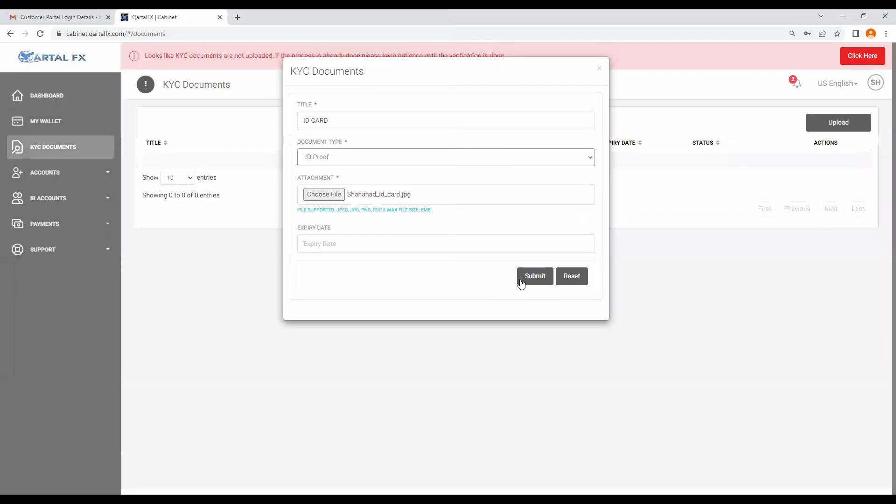
{"action": "left_click", "coordinate": [524, 279]}
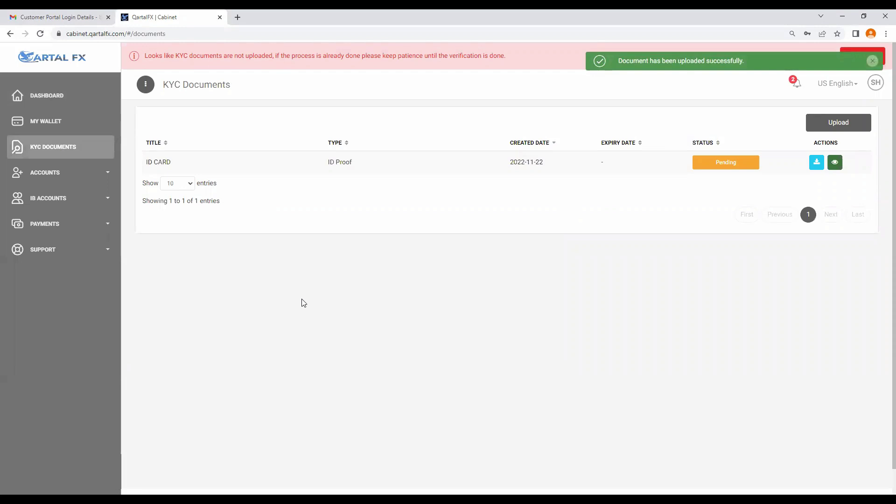
{"action": "left_click", "coordinate": [88, 181]}
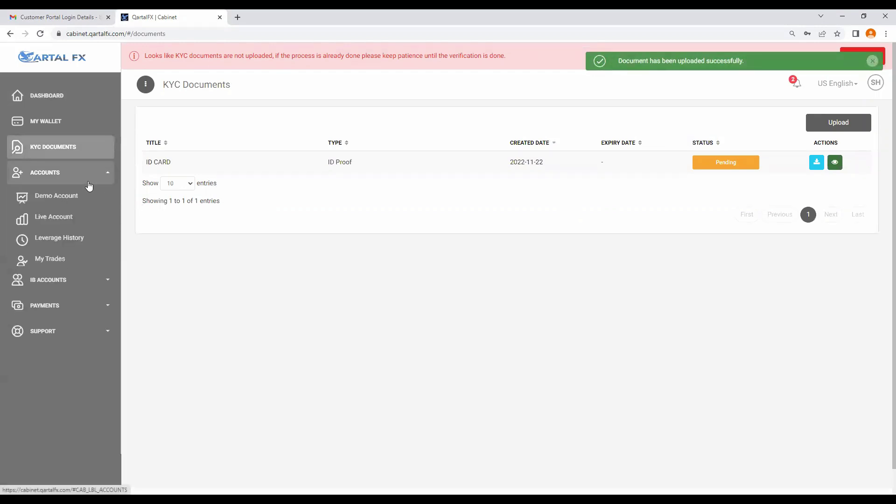
{"action": "left_click", "coordinate": [58, 179]}
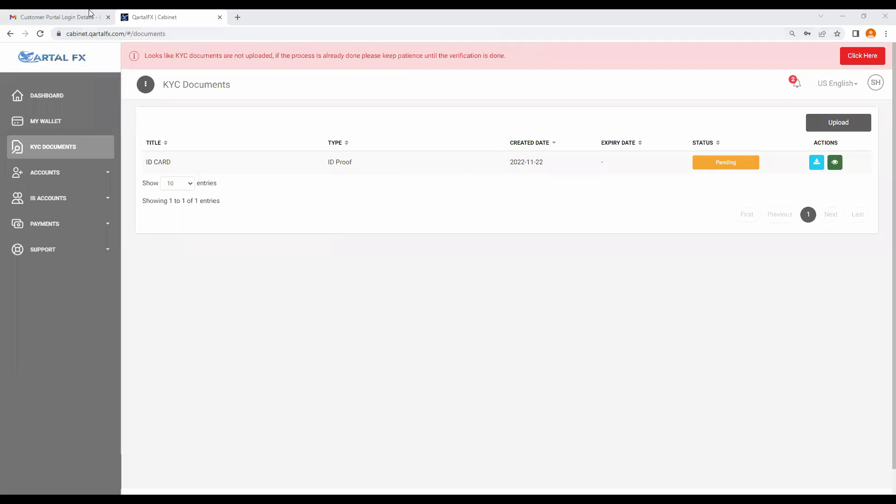
Step: Reload the KYC documents page until ID CARD shows Approved, then expand Support
{"action": "left_click", "coordinate": [47, 36]}
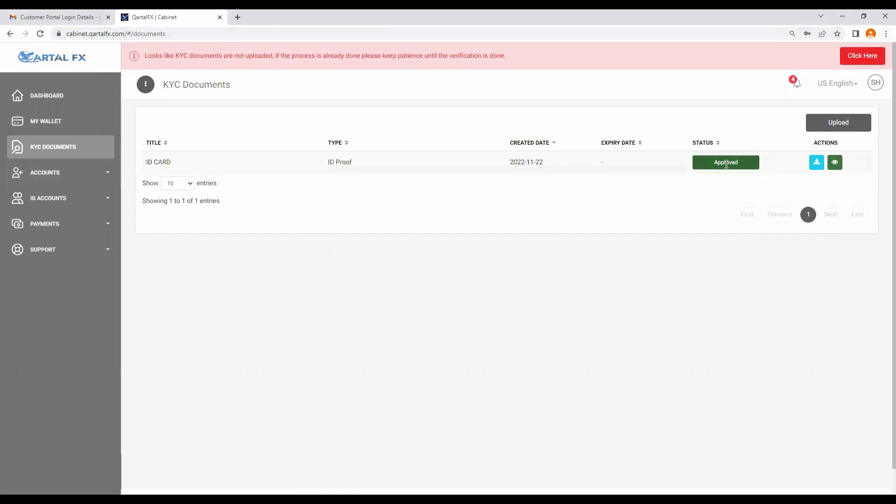
{"action": "left_click", "coordinate": [859, 53]}
{"action": "left_click", "coordinate": [54, 254]}
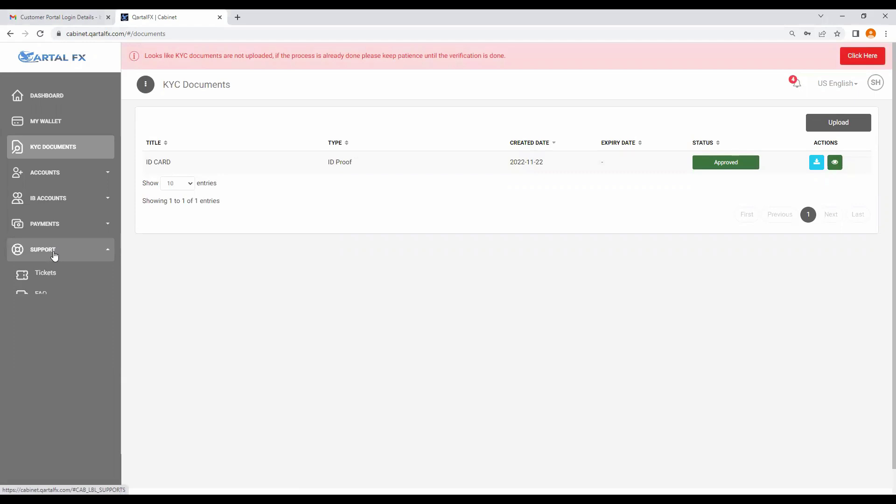
Step: Start a new ticket with subject 'KYC PENDING', Normal priority and Support department
{"action": "left_click", "coordinate": [47, 279]}
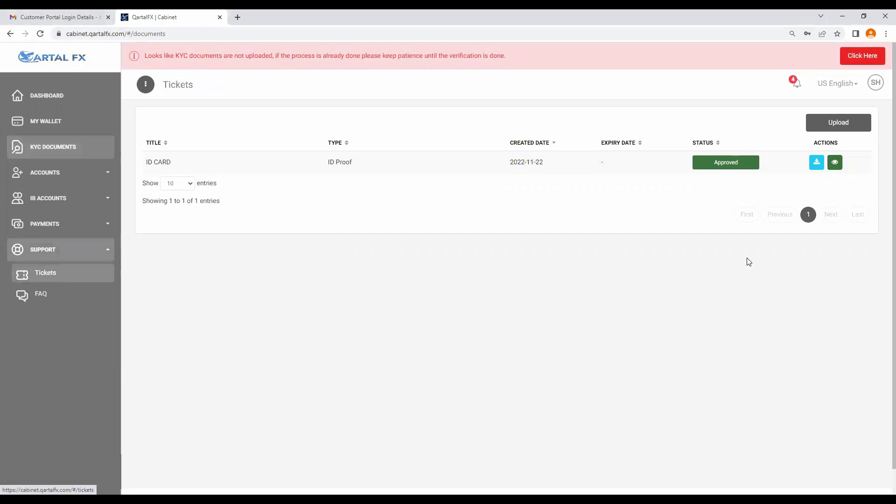
{"action": "left_click", "coordinate": [814, 128]}
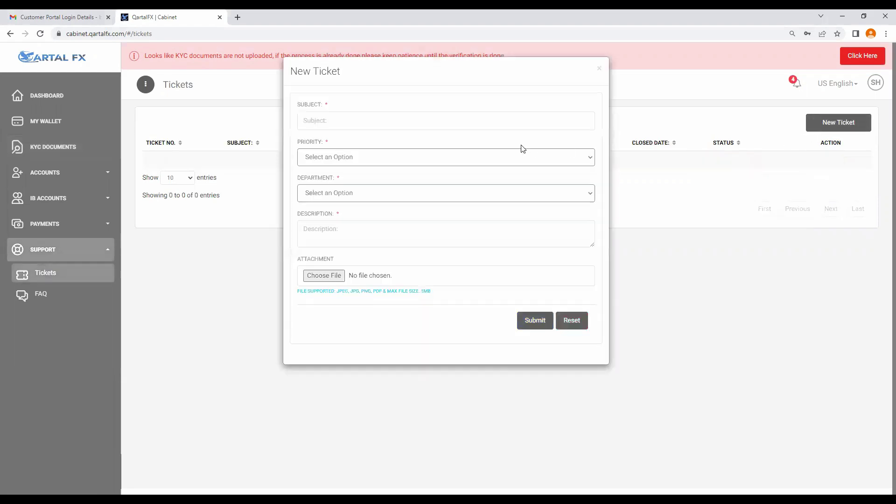
{"action": "type", "text": "KYC PENDING"}
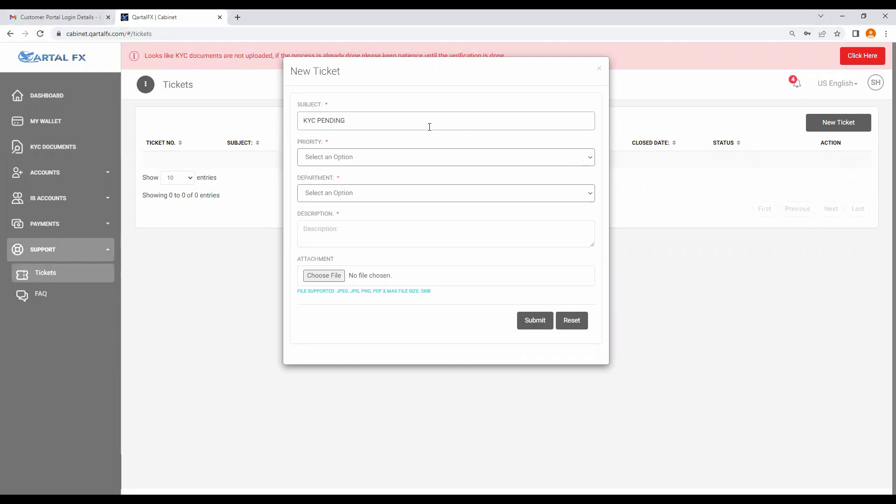
{"action": "left_click", "coordinate": [345, 156]}
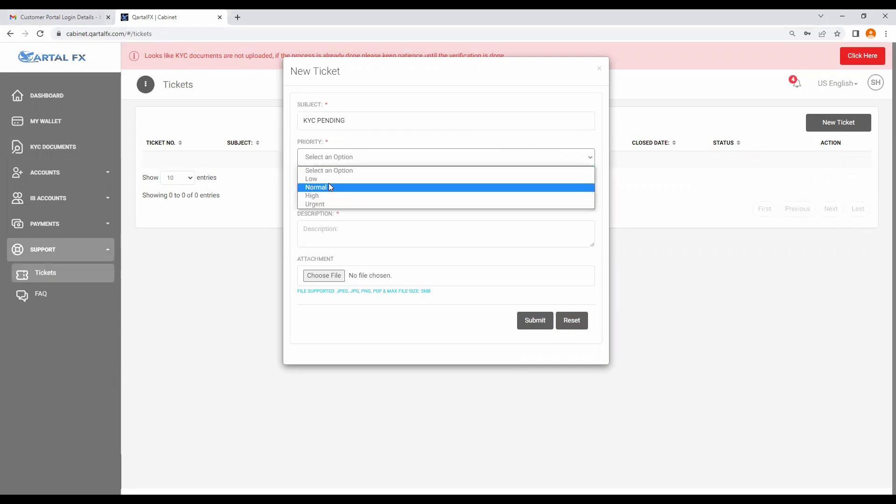
{"action": "left_click", "coordinate": [329, 187]}
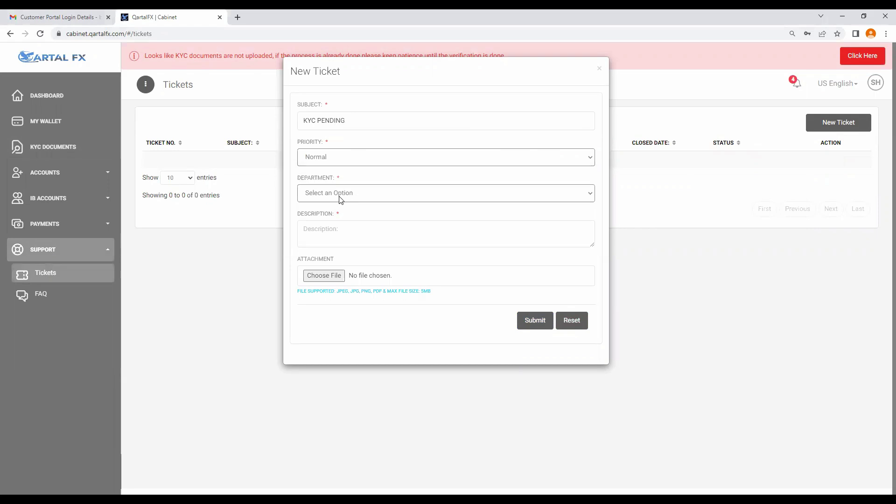
{"action": "left_click", "coordinate": [340, 196]}
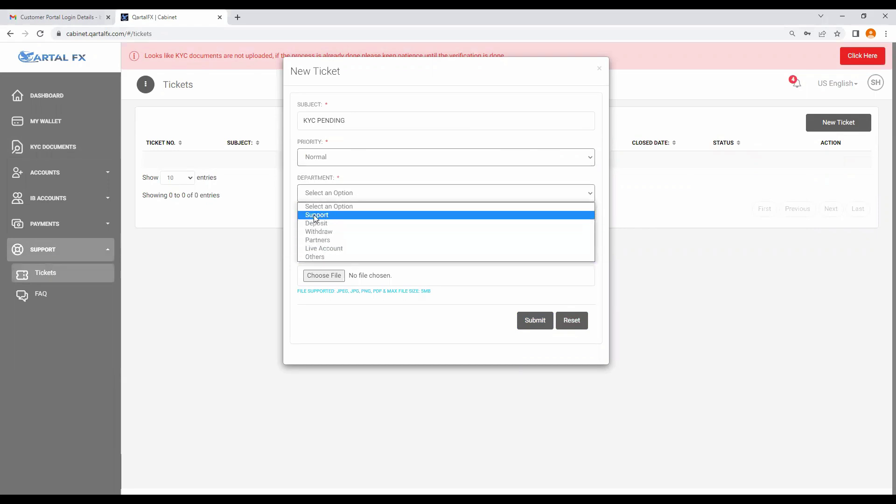
{"action": "left_click", "coordinate": [316, 215]}
Step: Attach the ID card image, add description 'TRT', and submit the ticket
{"action": "left_click", "coordinate": [331, 237]}
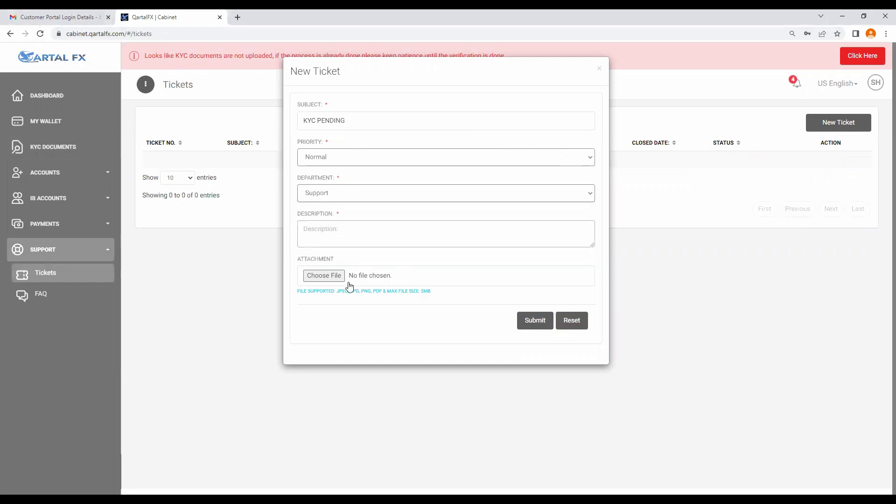
{"action": "left_click", "coordinate": [330, 279]}
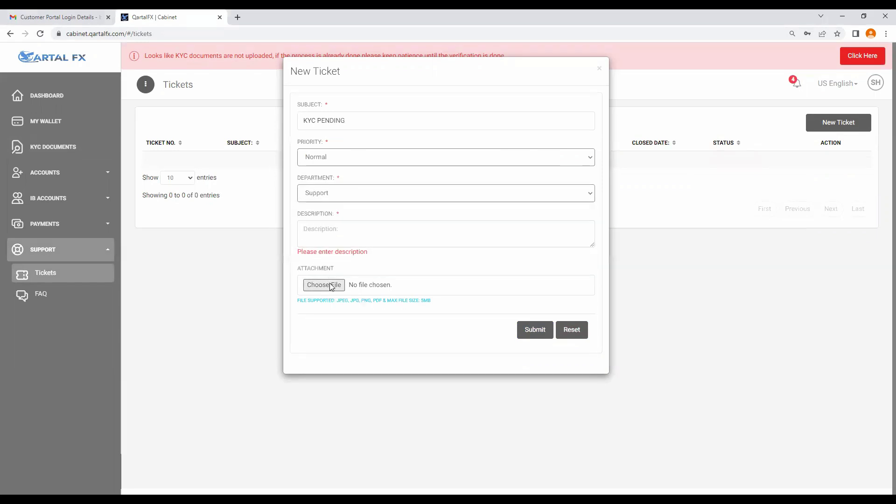
{"action": "left_click", "coordinate": [140, 91]}
{"action": "key", "text": "Return"}
{"action": "left_click", "coordinate": [431, 229]}
{"action": "type", "text": "TRT"}
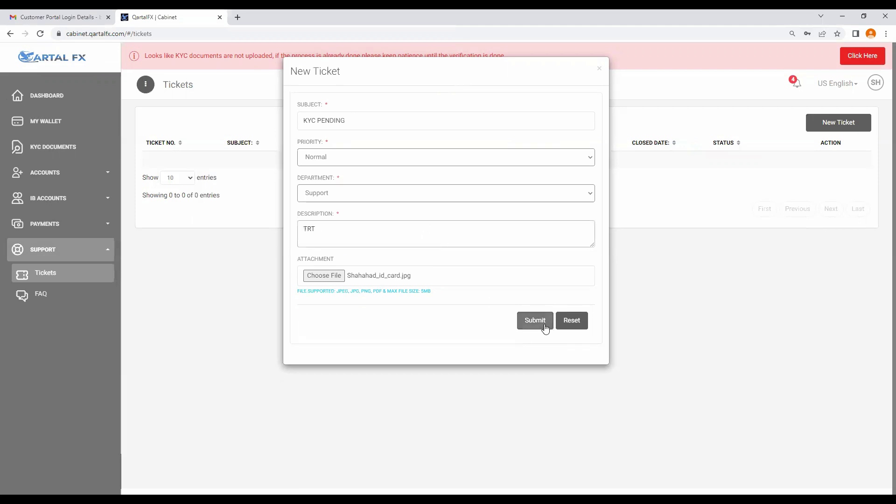
{"action": "left_click", "coordinate": [543, 326]}
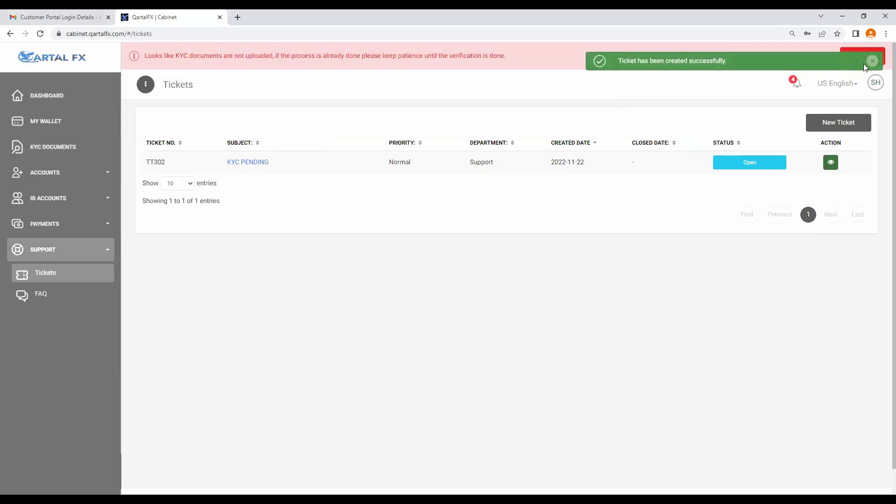
{"action": "left_click", "coordinate": [40, 34]}
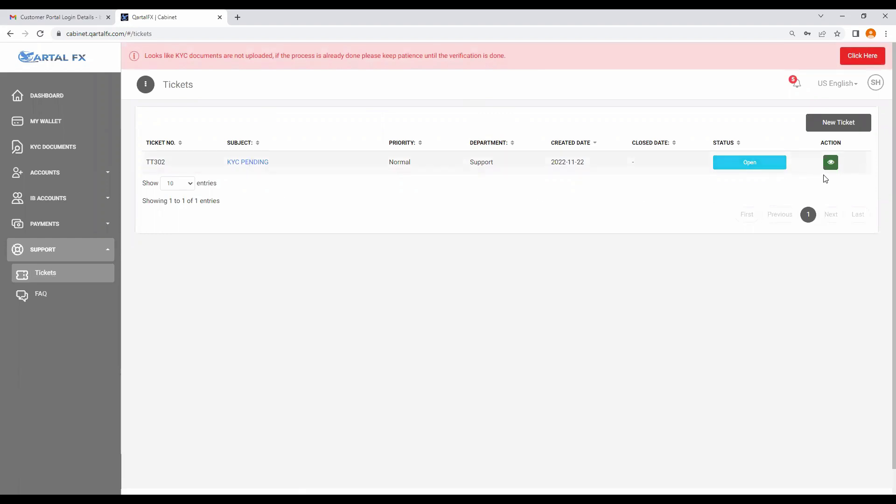
{"action": "left_click", "coordinate": [831, 162]}
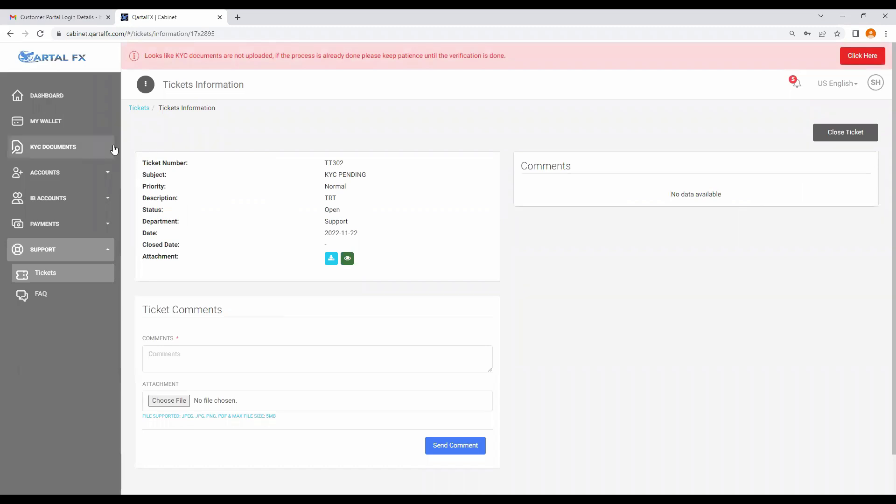
{"action": "left_click", "coordinate": [92, 175]}
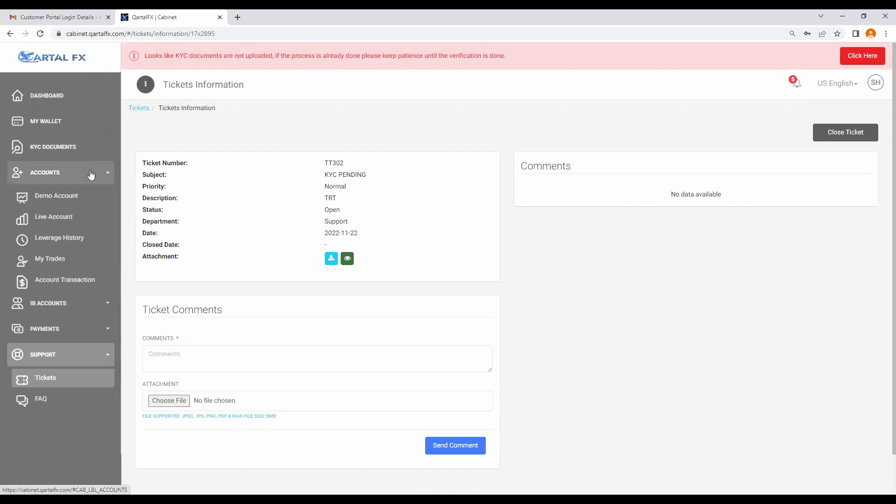
{"action": "left_click", "coordinate": [92, 176]}
{"action": "left_click", "coordinate": [88, 247]}
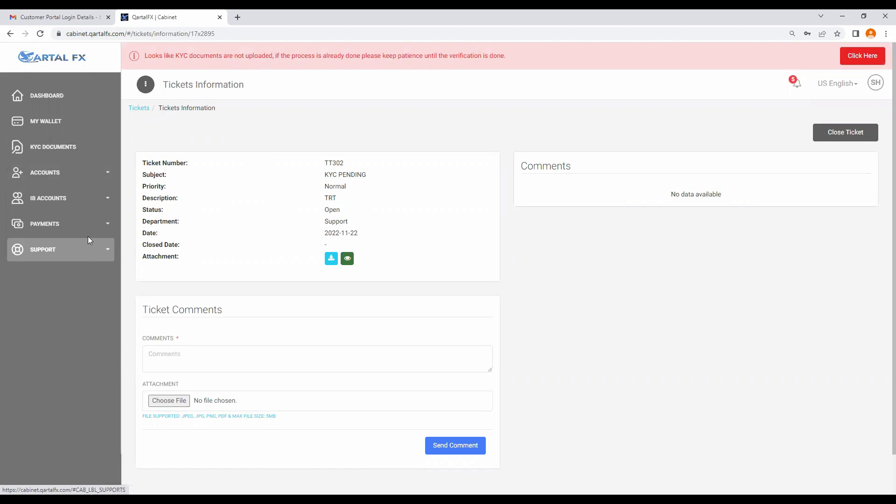
{"action": "left_click", "coordinate": [104, 175]}
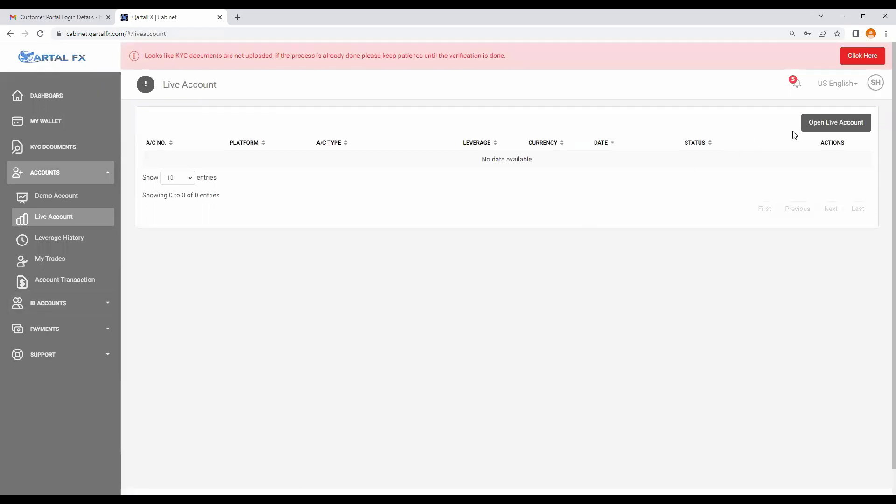
Step: Request a Vertex Micro USD live account with 1:400 leverage
{"action": "left_click", "coordinate": [818, 125]}
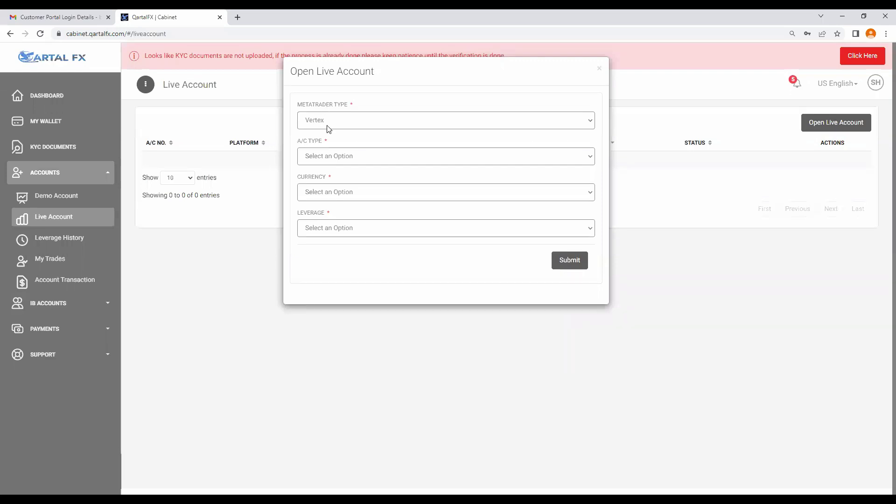
{"action": "left_click", "coordinate": [321, 163]}
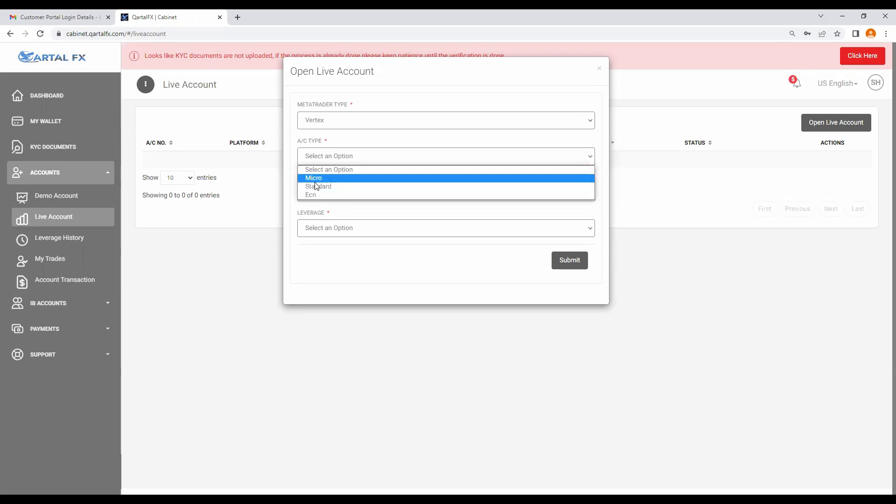
{"action": "left_click", "coordinate": [318, 178]}
{"action": "left_click", "coordinate": [345, 228]}
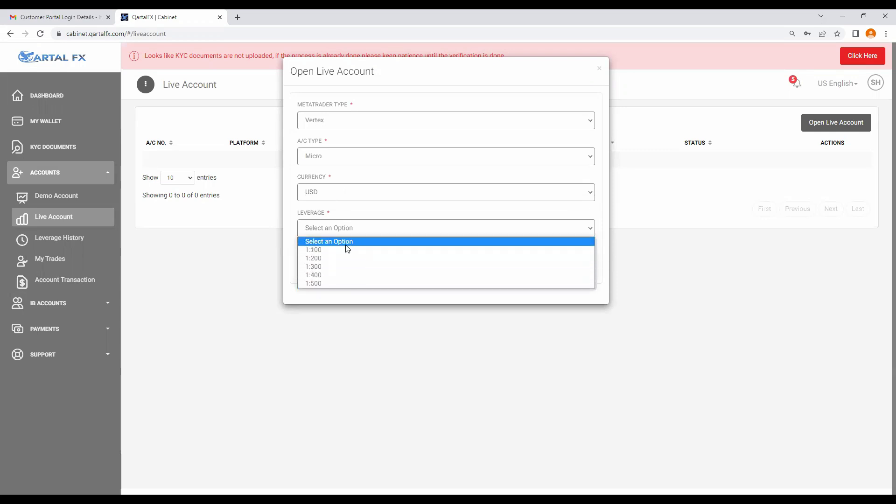
{"action": "left_click", "coordinate": [339, 275]}
{"action": "left_click", "coordinate": [553, 262]}
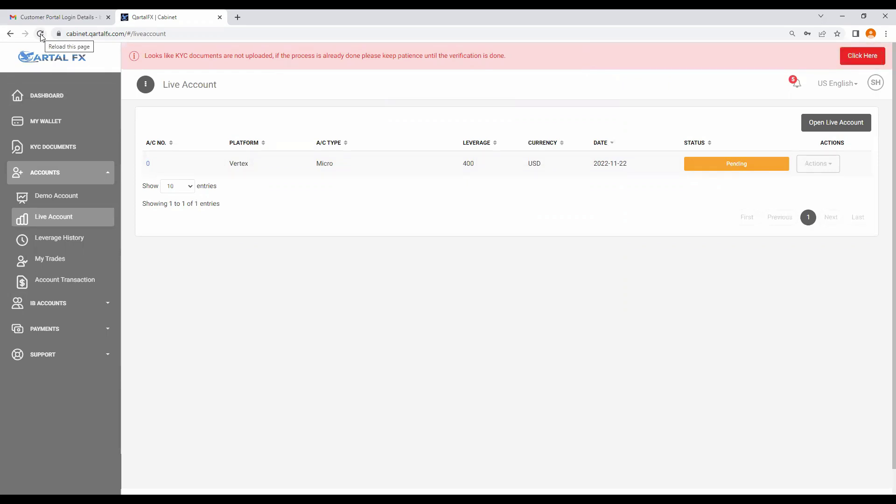
Step: Reload the live accounts list at 10 entries, then visit My Wallet and the Dashboard
{"action": "left_click", "coordinate": [41, 34]}
{"action": "left_click", "coordinate": [182, 187]}
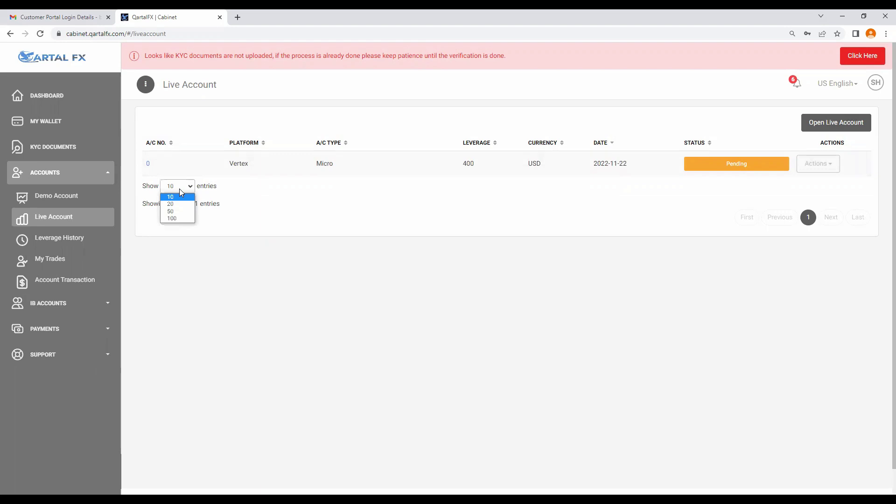
{"action": "left_click", "coordinate": [180, 189]}
{"action": "left_click", "coordinate": [51, 121]}
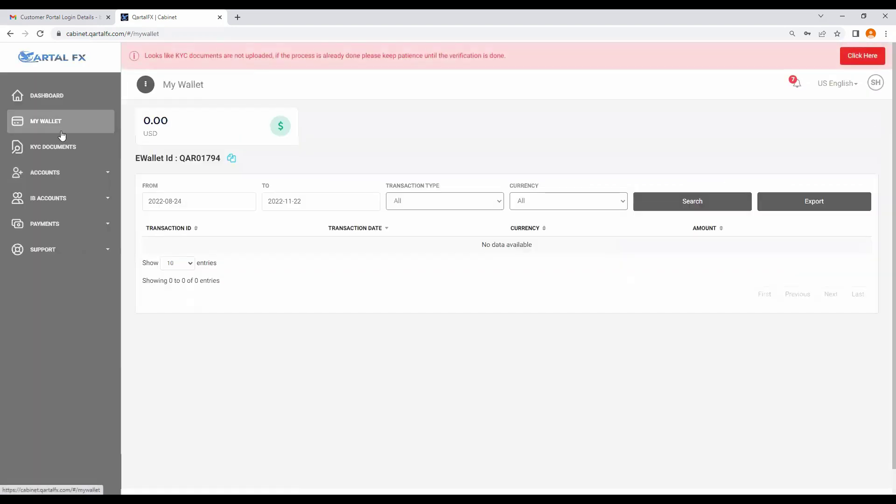
{"action": "left_click", "coordinate": [50, 95]}
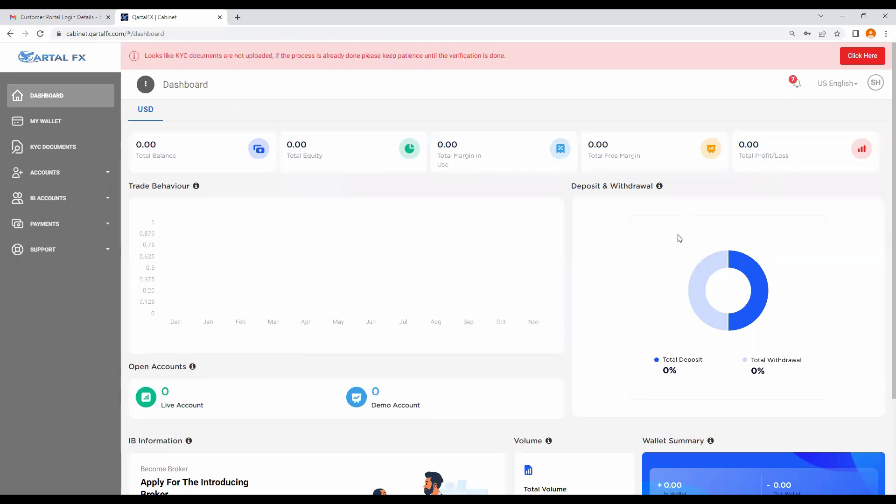
{"action": "scroll", "coordinate": [641, 238], "scroll_direction": "down", "scroll_amount": 1}
{"action": "scroll", "coordinate": [651, 235], "scroll_direction": "down", "scroll_amount": 2}
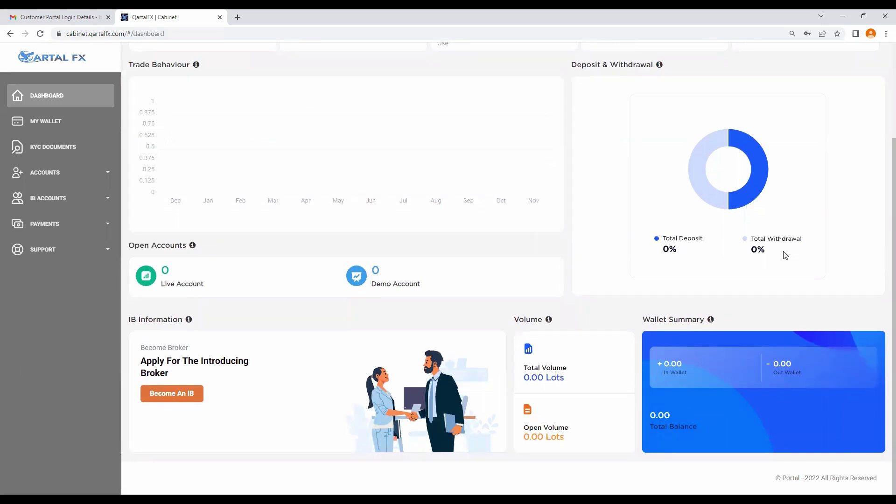
{"action": "scroll", "coordinate": [381, 307], "scroll_direction": "up", "scroll_amount": 3}
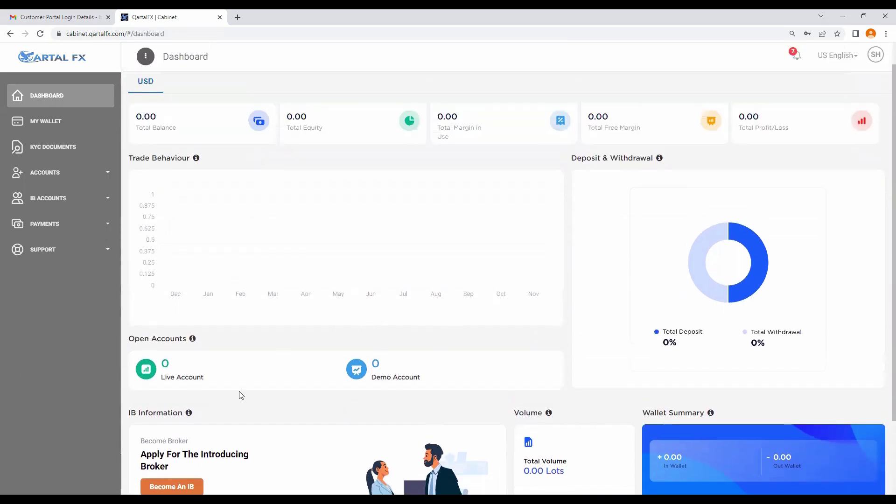
{"action": "double_click", "coordinate": [163, 379]}
{"action": "left_click", "coordinate": [63, 100]}
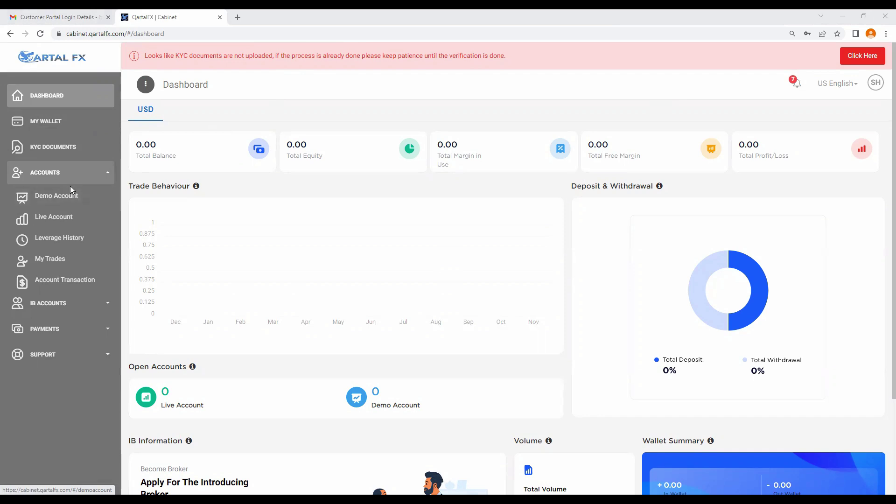
Step: Reload the live accounts list, then log out from the profile menu
{"action": "left_click", "coordinate": [58, 218]}
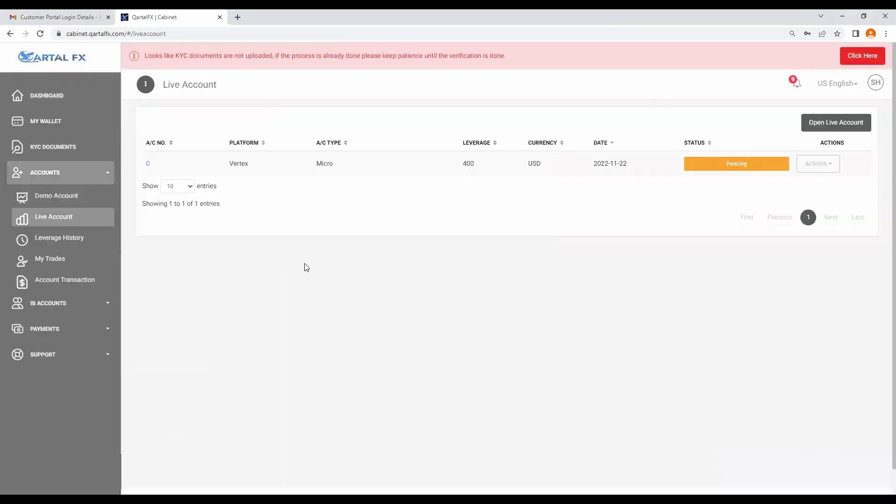
{"action": "left_click", "coordinate": [40, 33]}
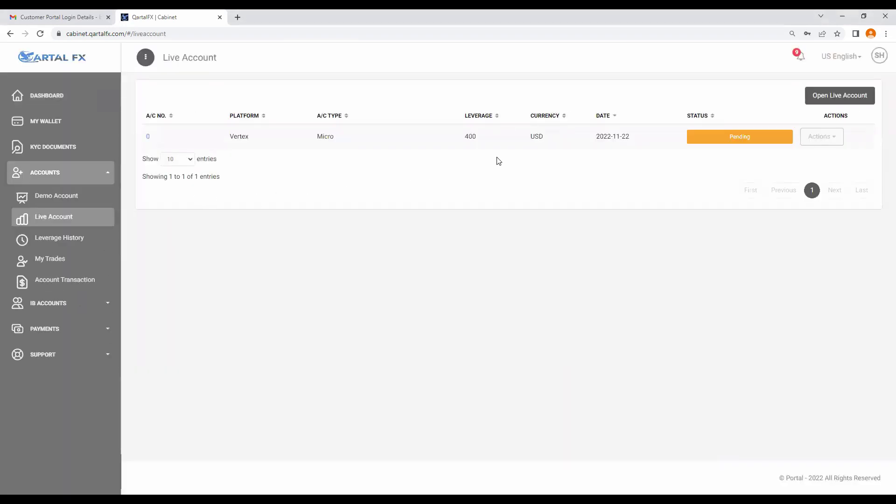
{"action": "left_click", "coordinate": [873, 59]}
{"action": "left_click", "coordinate": [822, 122]}
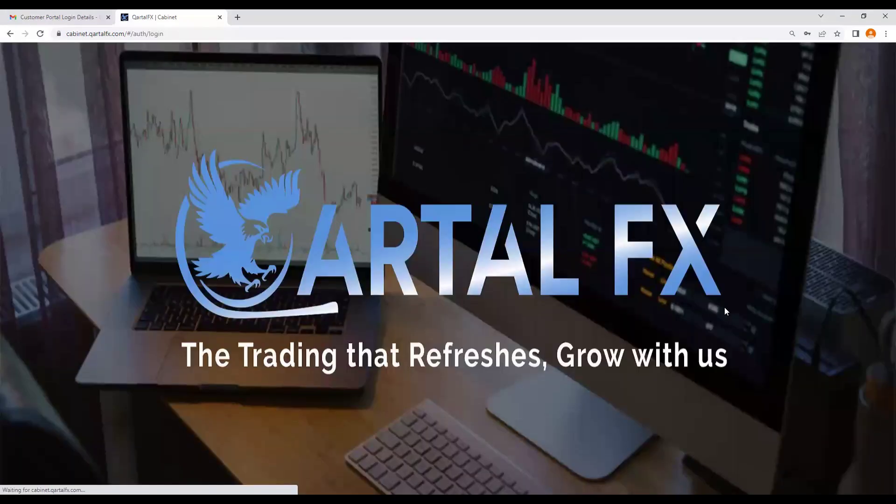
Step: Log back in and view the Live Account list showing the approved Vertex Micro account
{"action": "left_click", "coordinate": [277, 327]}
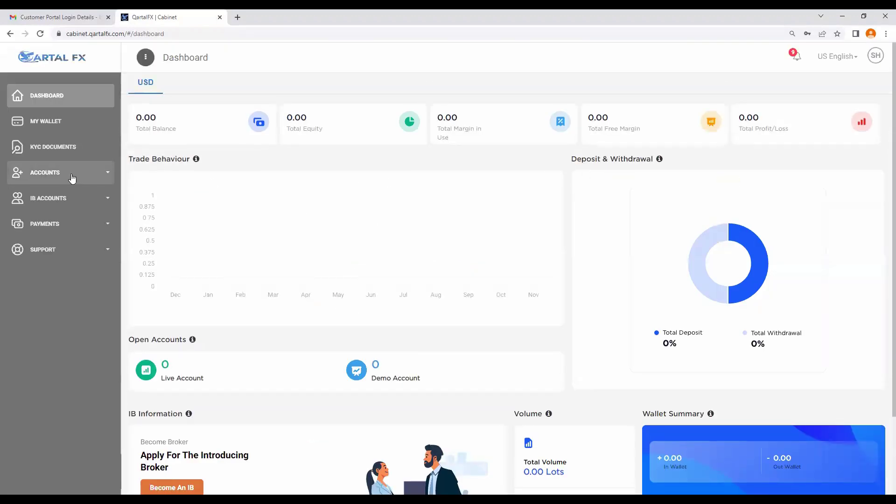
{"action": "left_click", "coordinate": [62, 178]}
{"action": "left_click", "coordinate": [61, 215]}
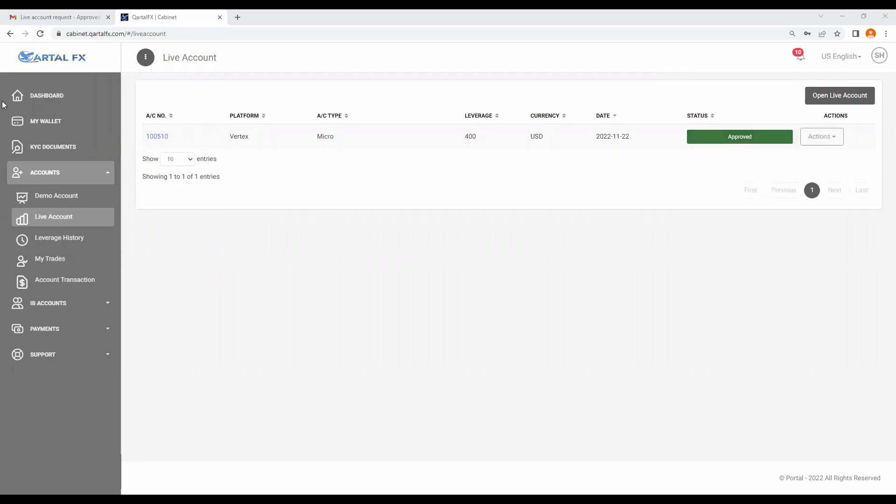
Step: Read the Vertex user name and password in Gmail's 'Live account request - Approved' email
{"action": "left_click", "coordinate": [14, 18]}
{"action": "left_click", "coordinate": [8, 34]}
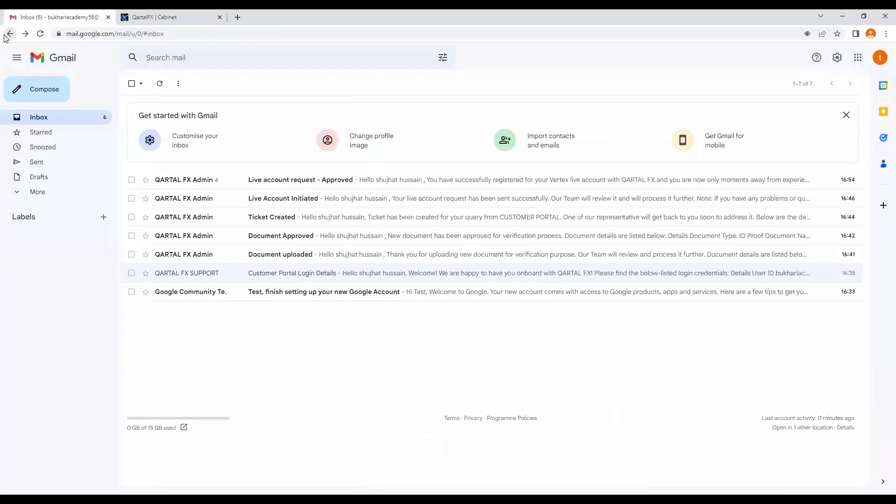
{"action": "left_click", "coordinate": [195, 189]}
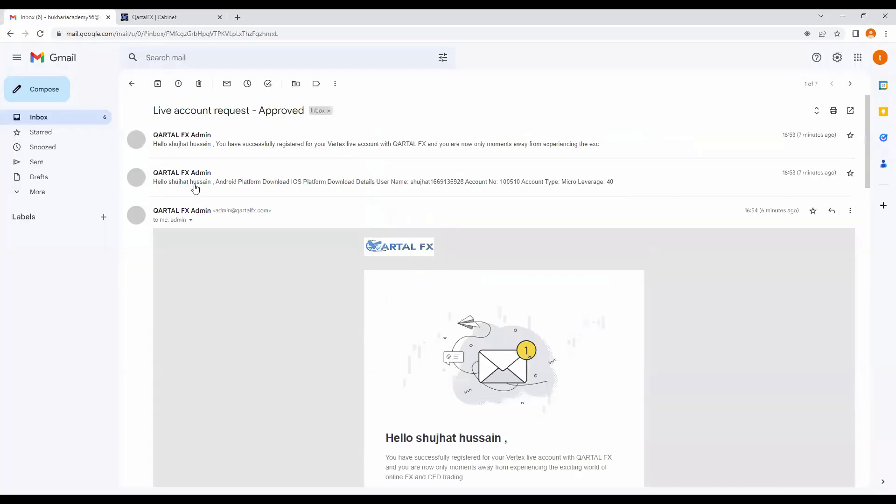
{"action": "scroll", "coordinate": [364, 279], "scroll_direction": "down", "scroll_amount": 5}
{"action": "scroll", "coordinate": [366, 280], "scroll_direction": "down", "scroll_amount": 3}
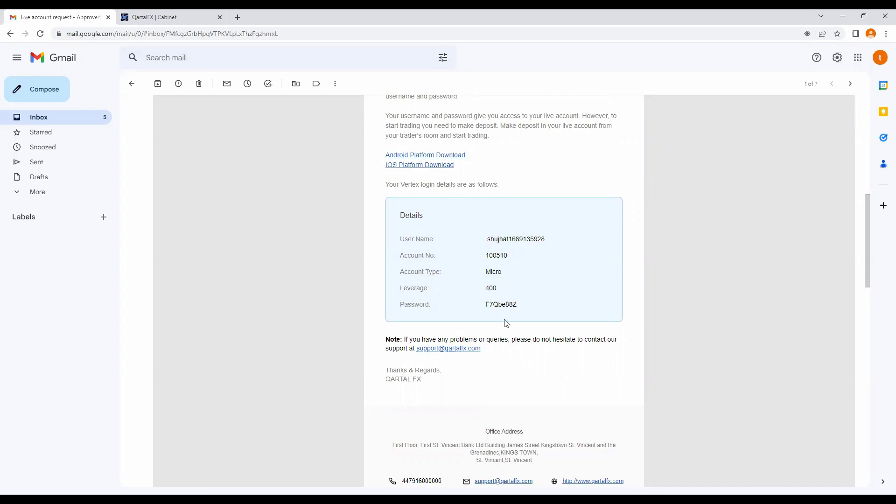
{"action": "double_click", "coordinate": [502, 238]}
{"action": "double_click", "coordinate": [497, 303]}
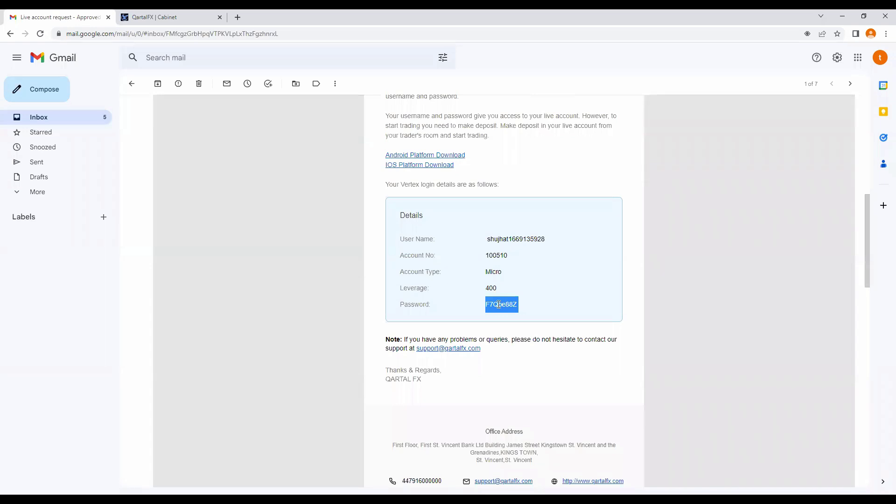
{"action": "left_click", "coordinate": [148, 17]}
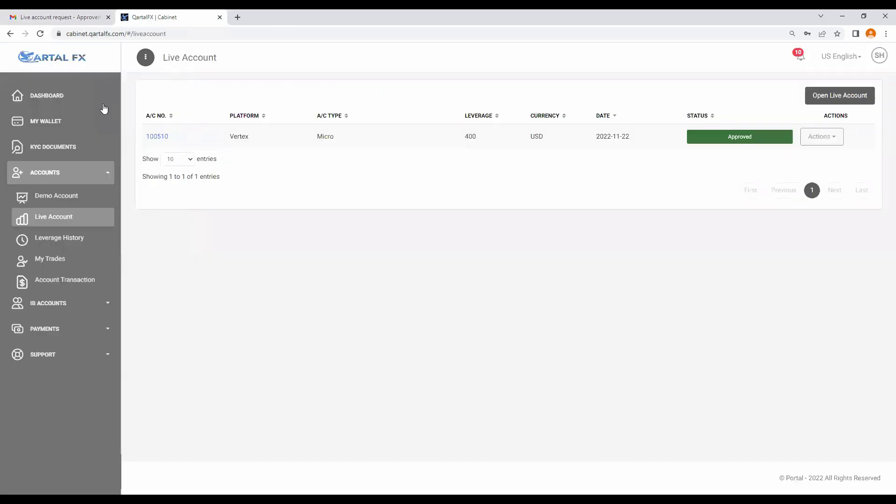